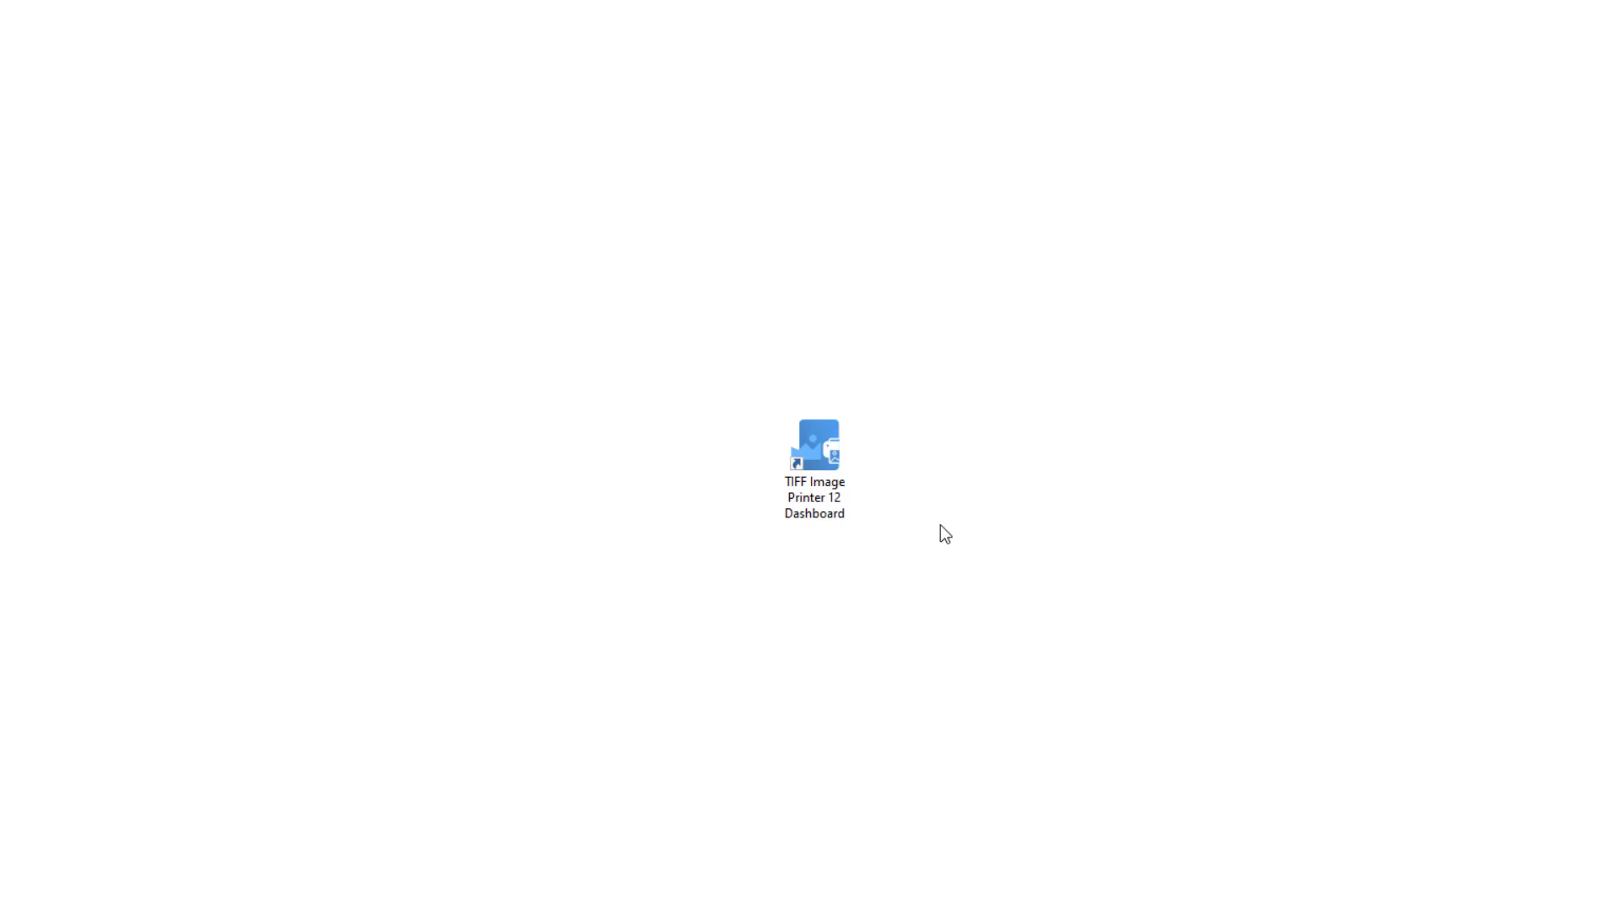
Open the TIFF Image Printer profile manager from its dashboard and duplicate the Color Optimized TIFF profile
click(810, 430)
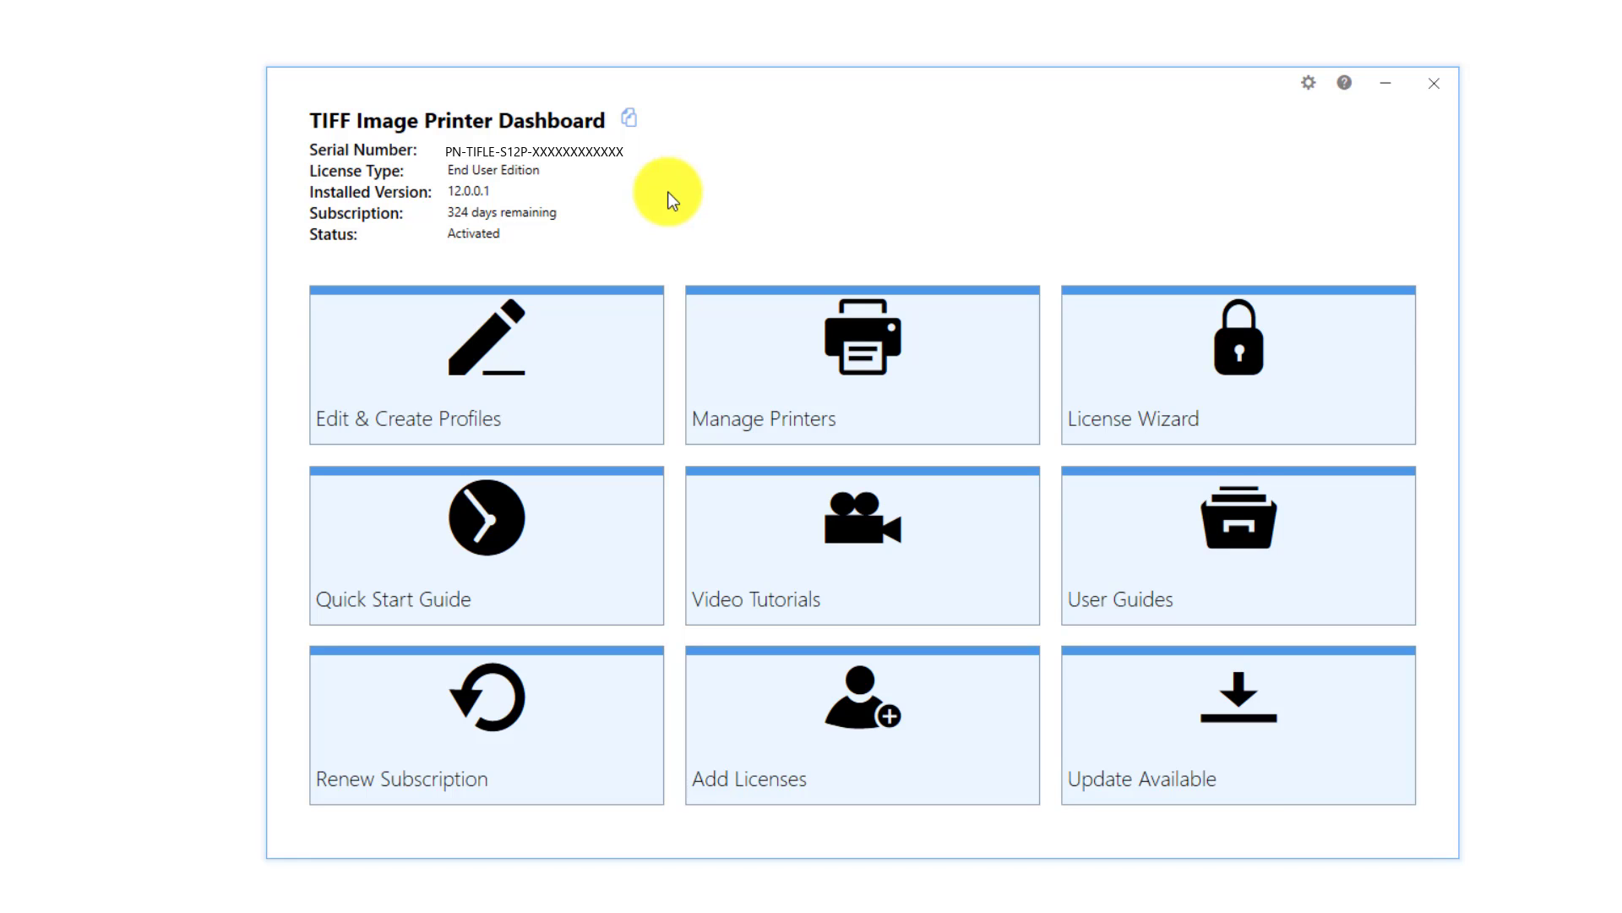
click(611, 364)
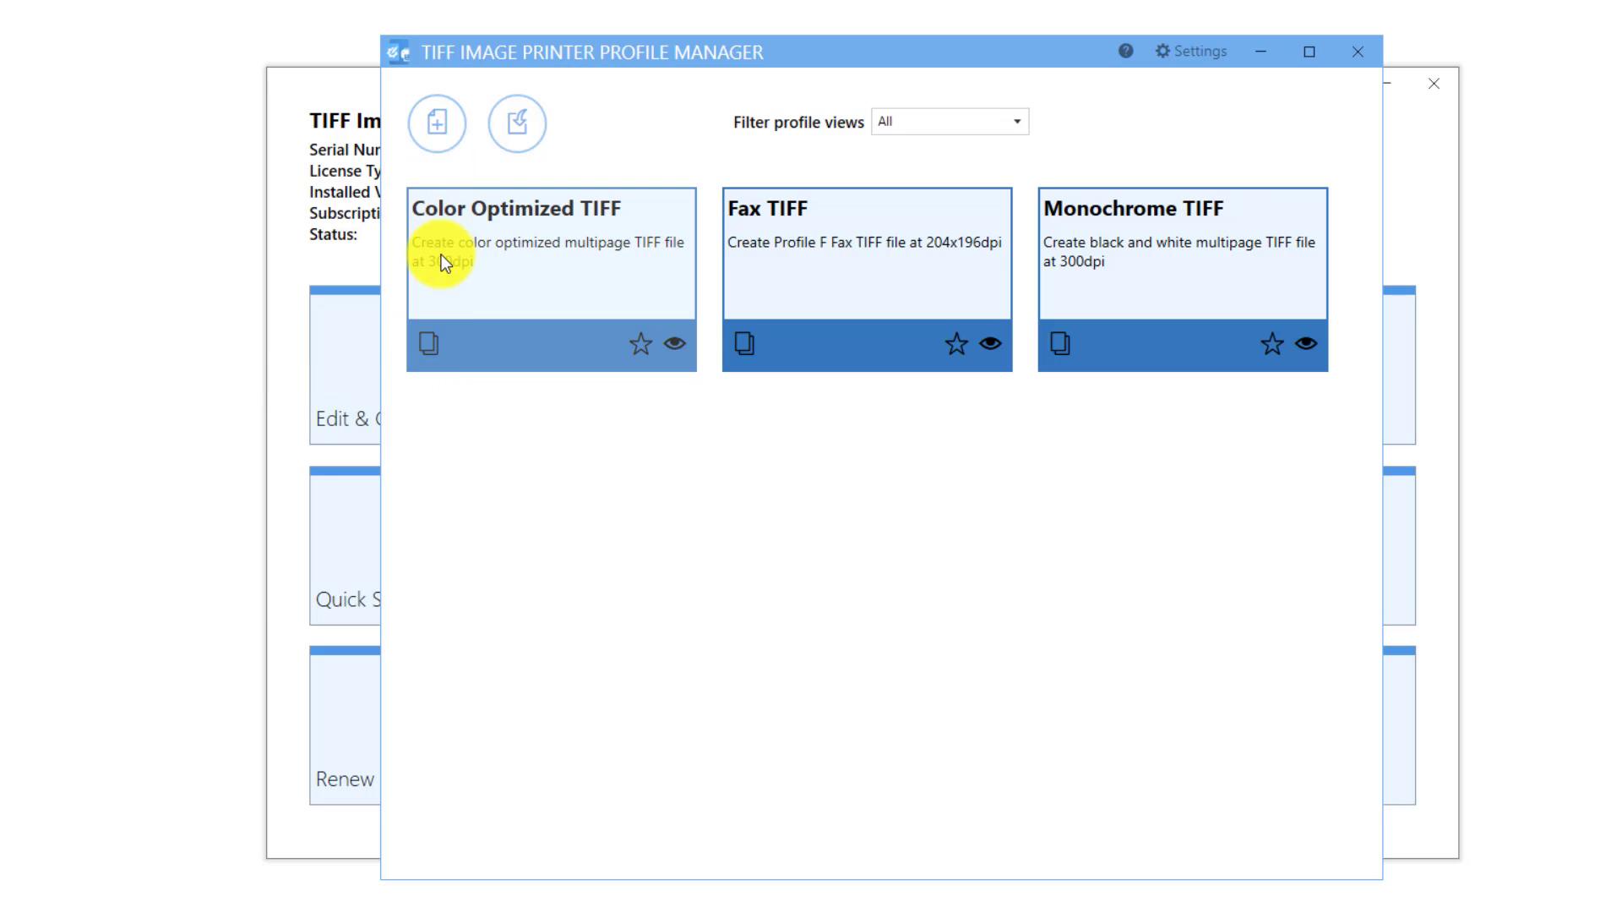
click(433, 343)
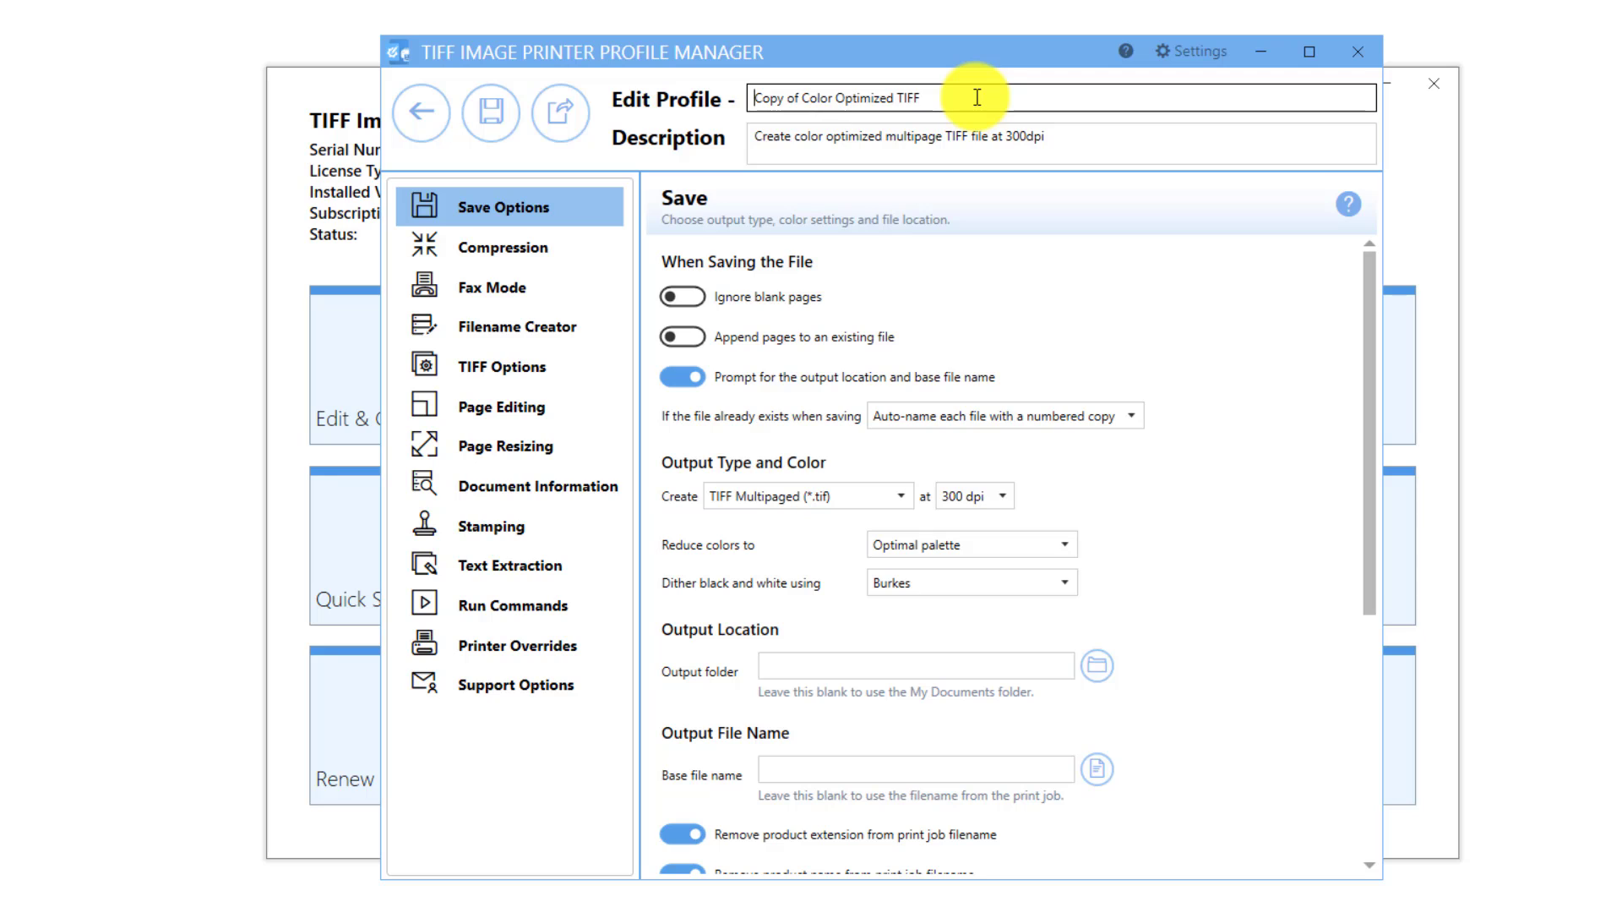
Rename the profile copy "Color Optimized TIFF - with custom text in footer" and append "with custom text in footer" to its description
drag(802, 98, 754, 107)
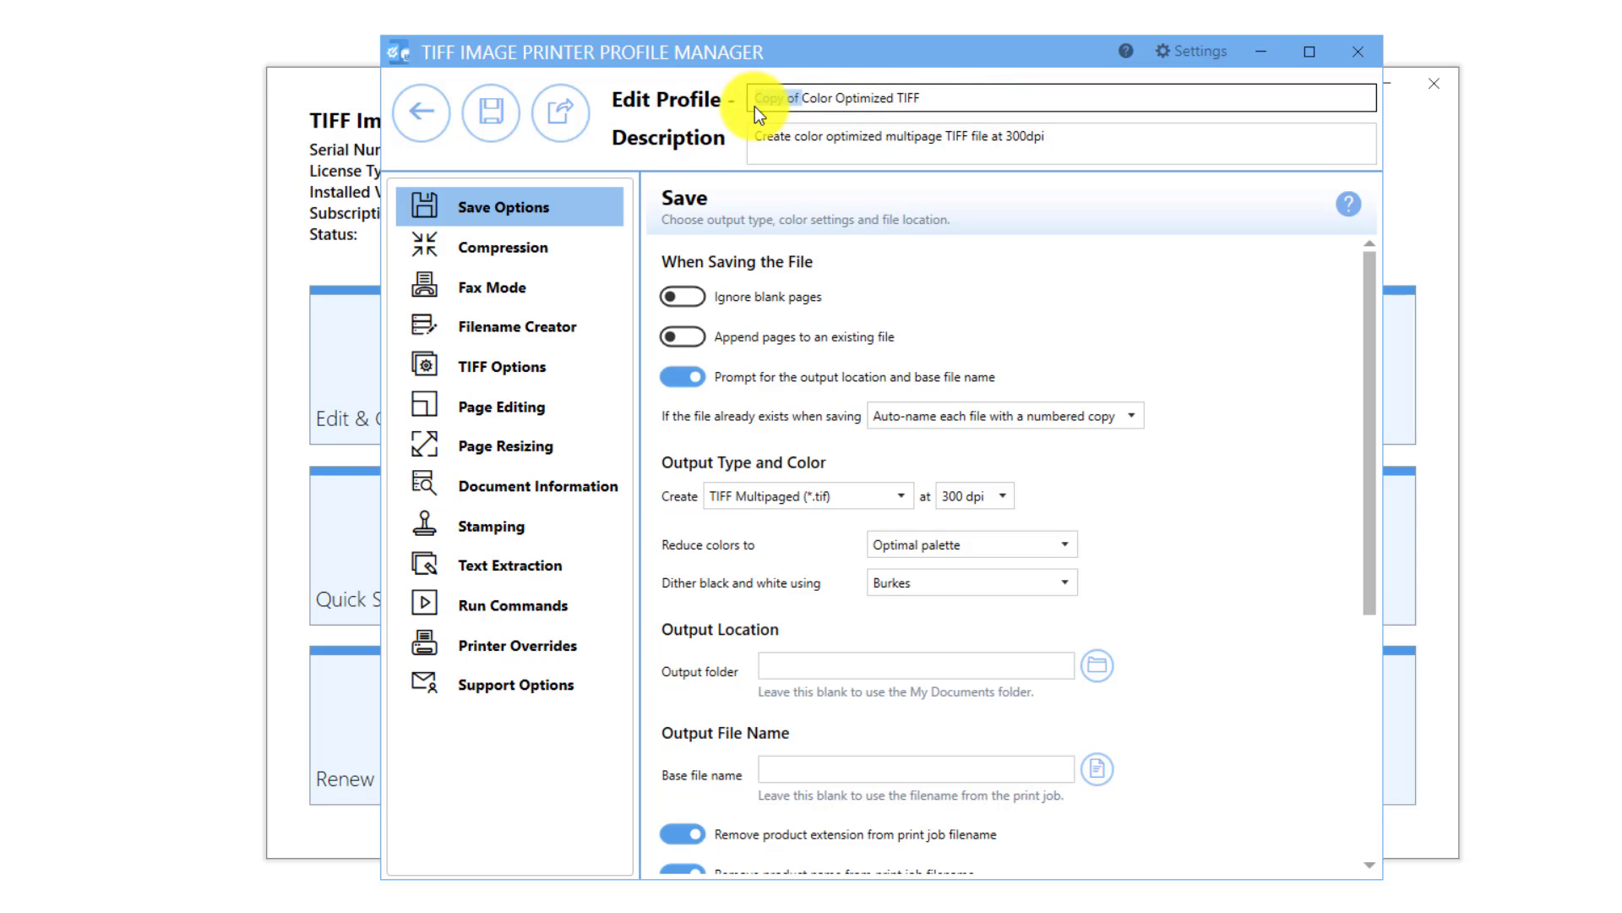
key(Delete)
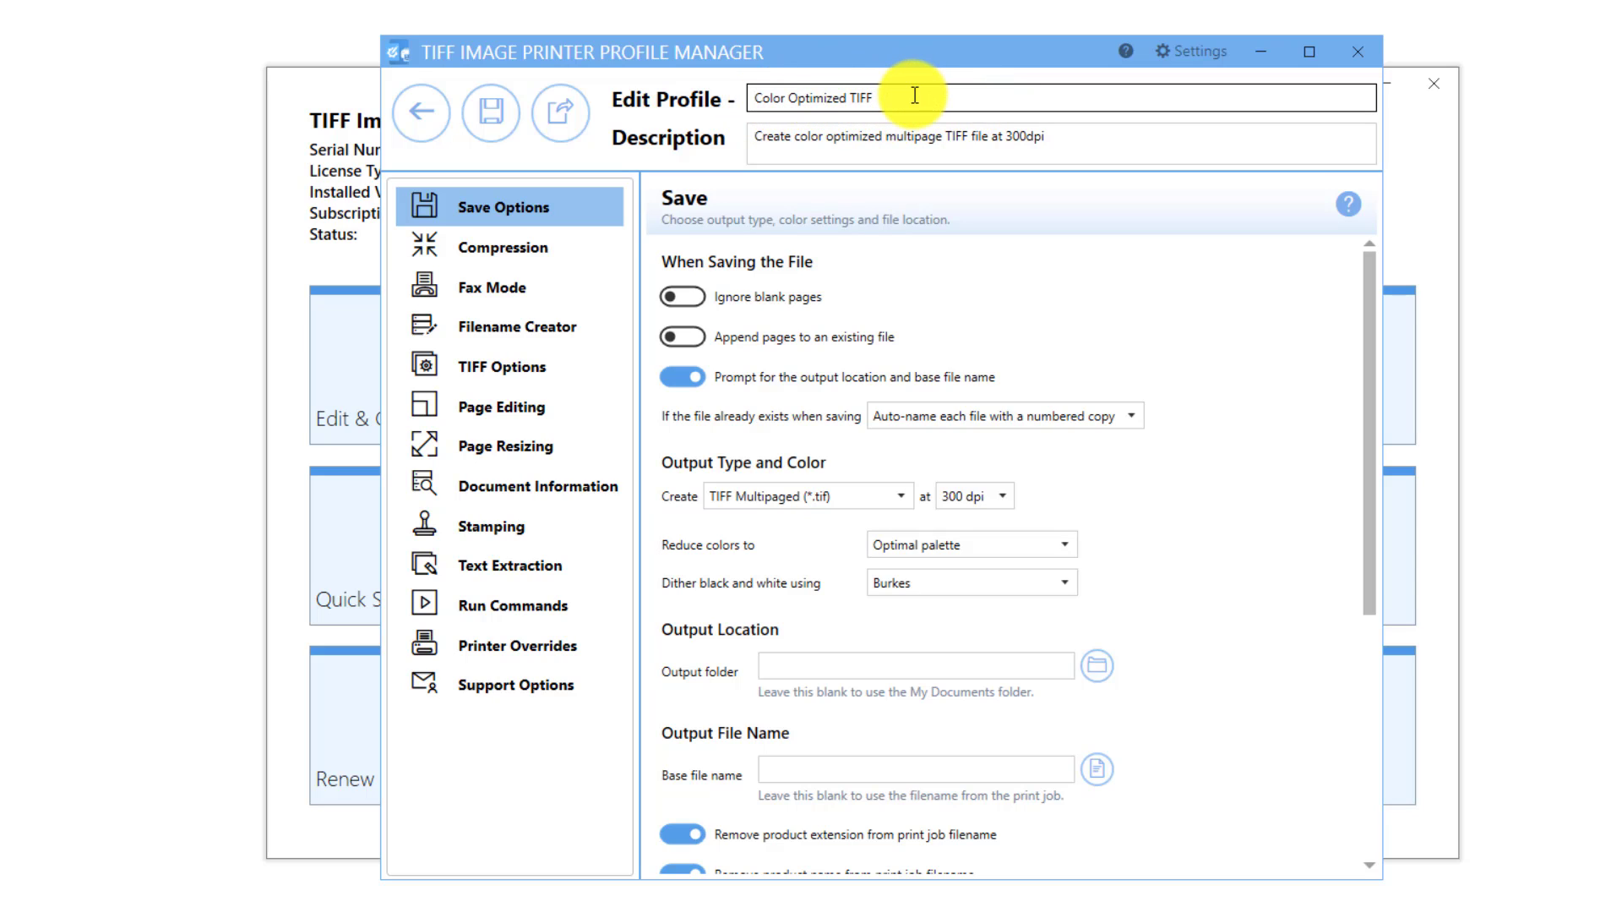
click(914, 95)
text(- with Justom text in footer)
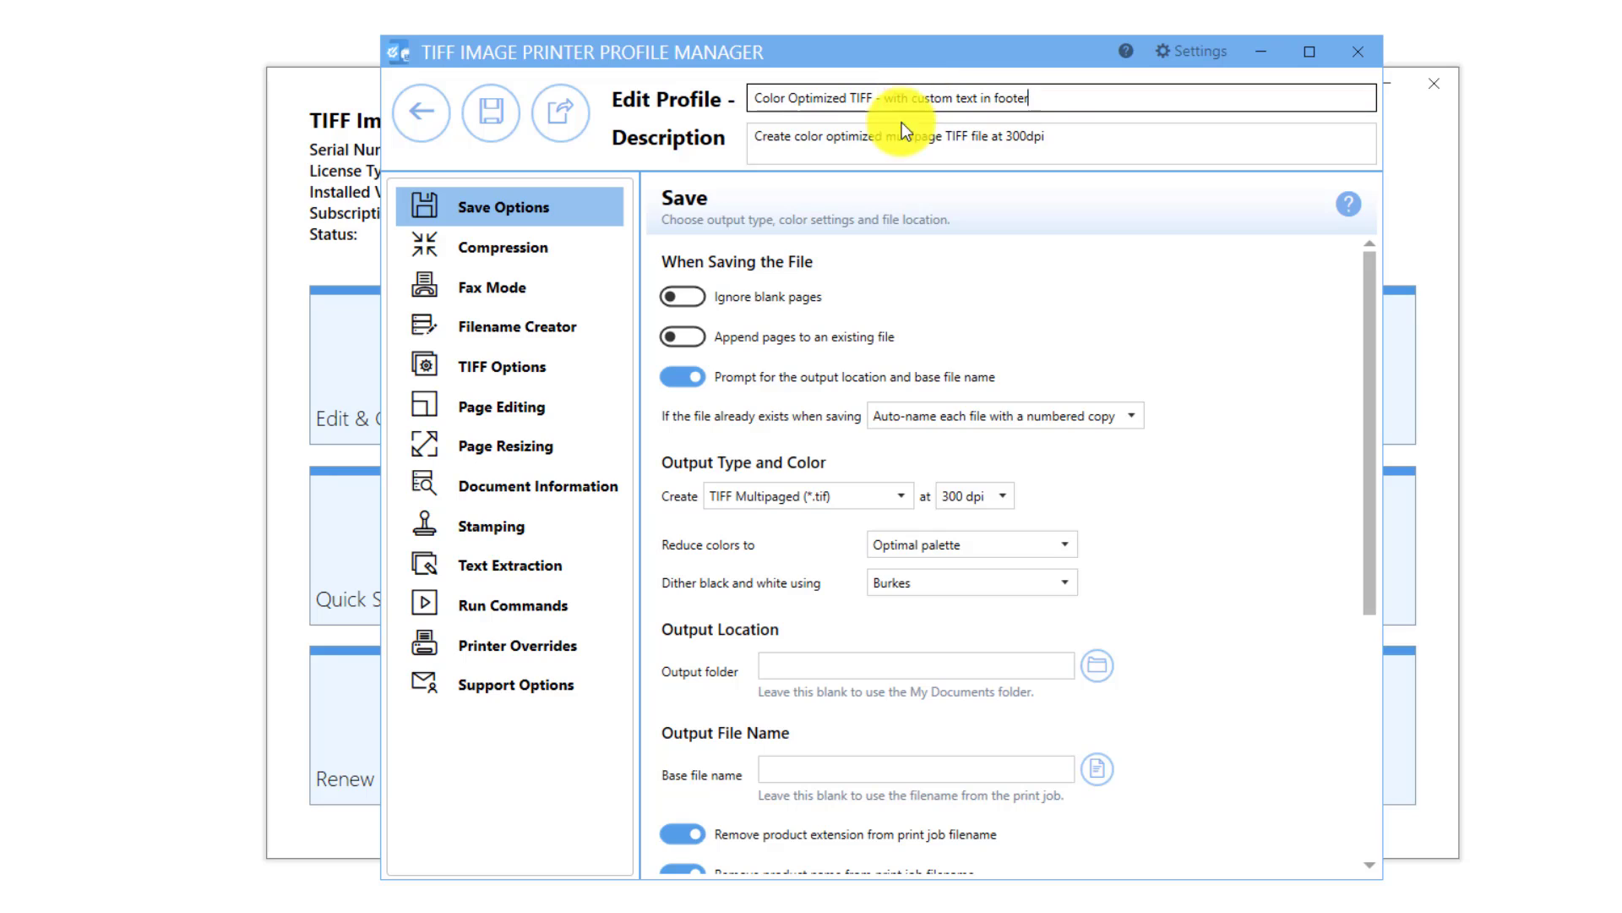
click(1070, 135)
text(with custom text in footer)
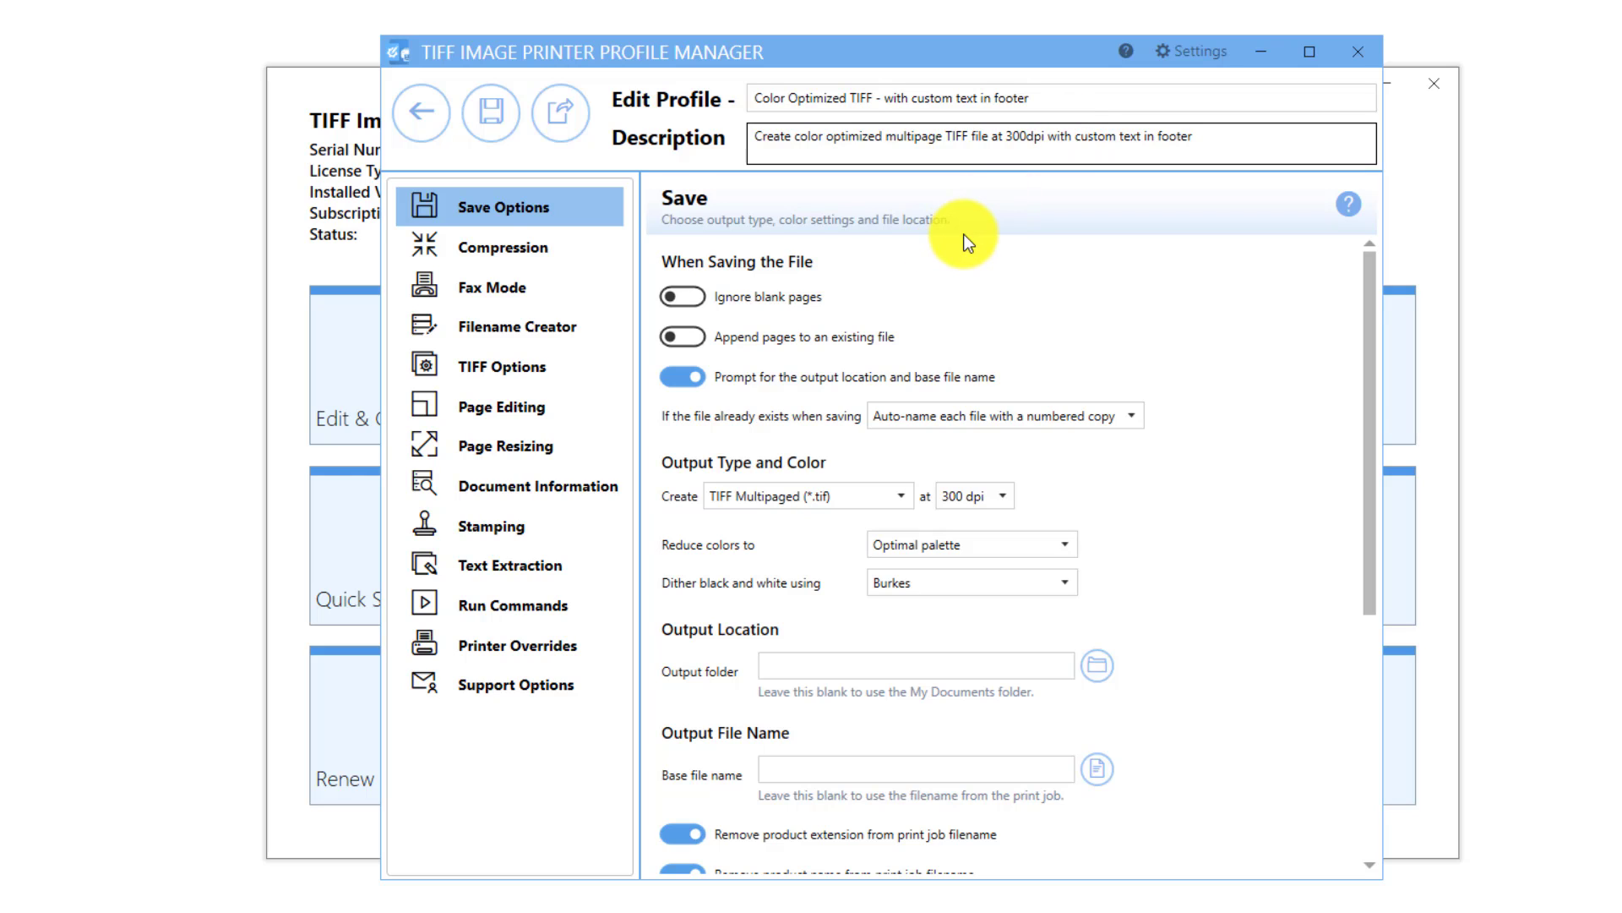
Add a text stamp to the profile that displays "Internal Use Only - Confidental"
click(575, 534)
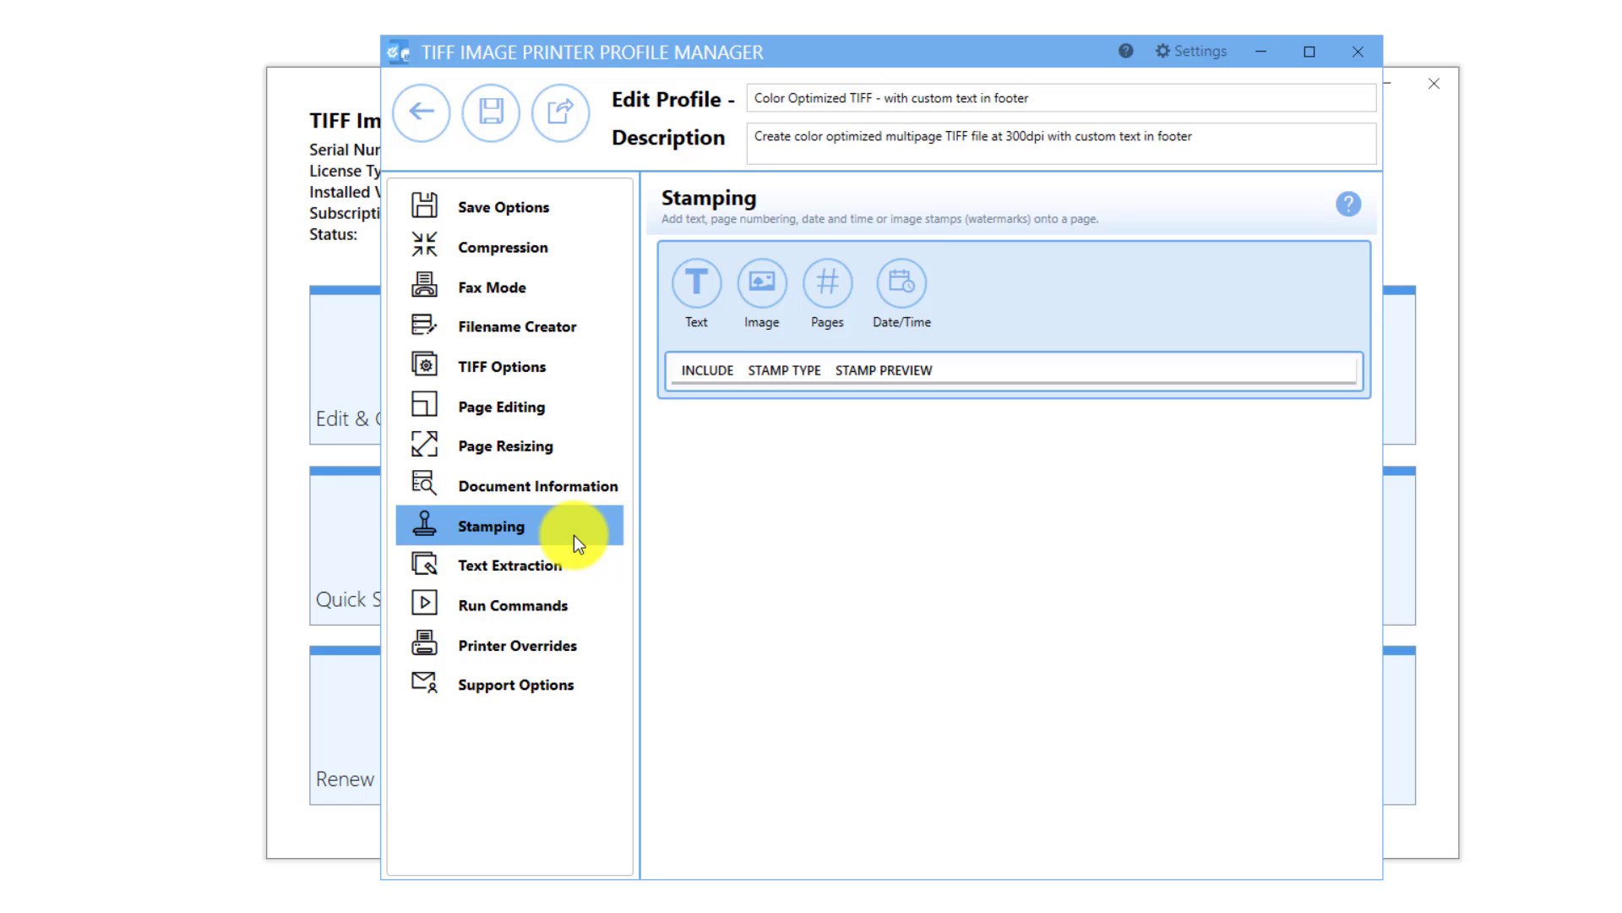
click(717, 287)
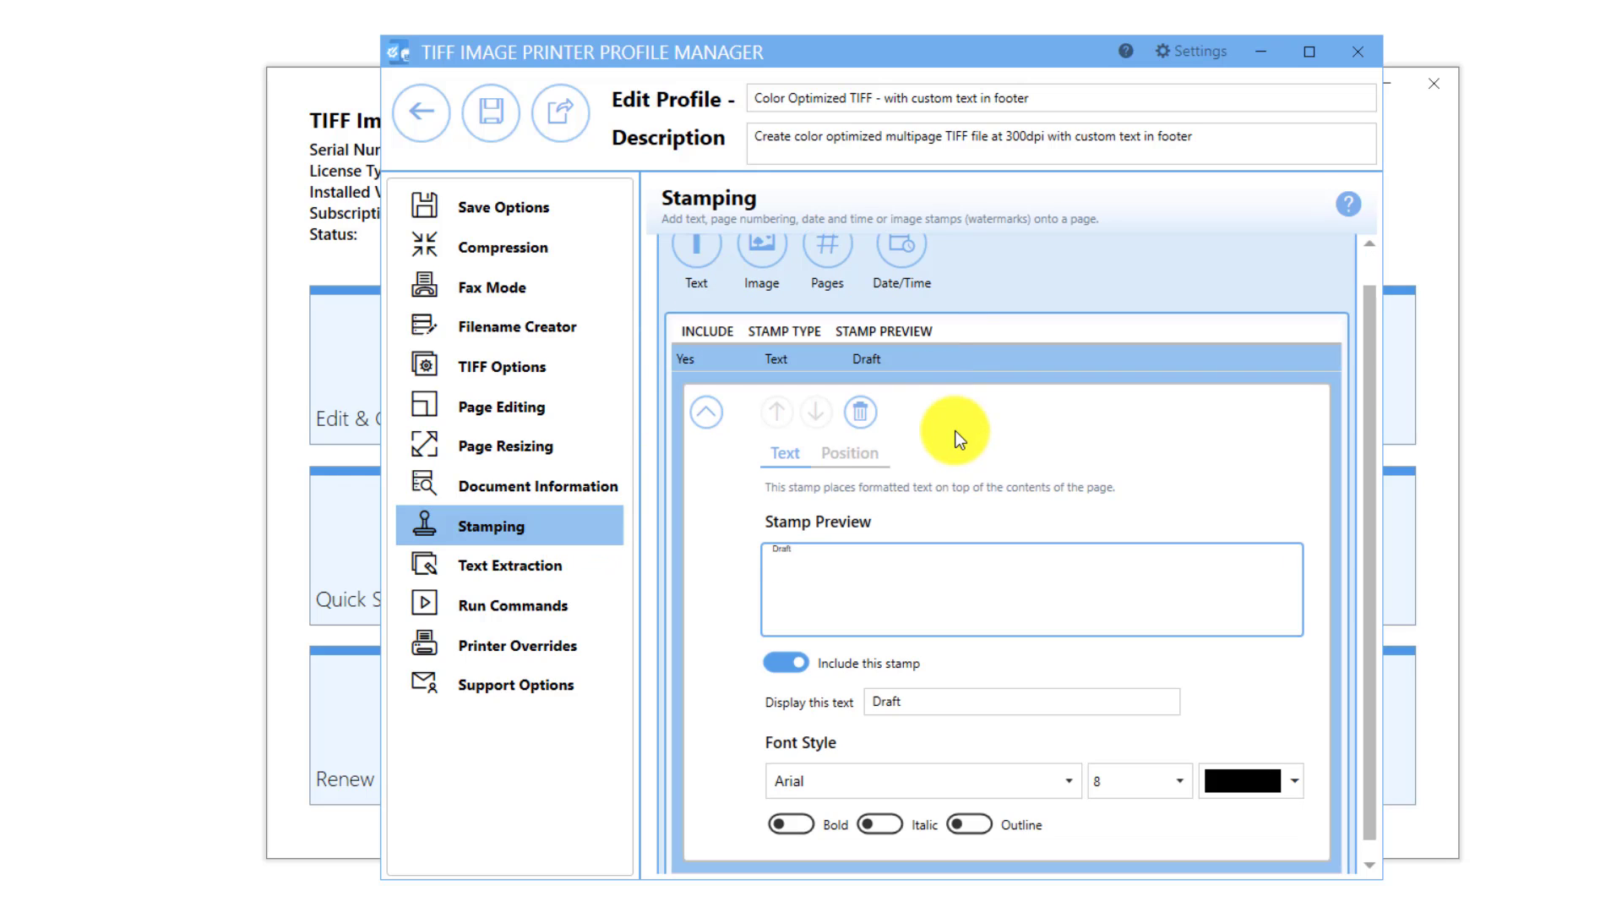
click(921, 698)
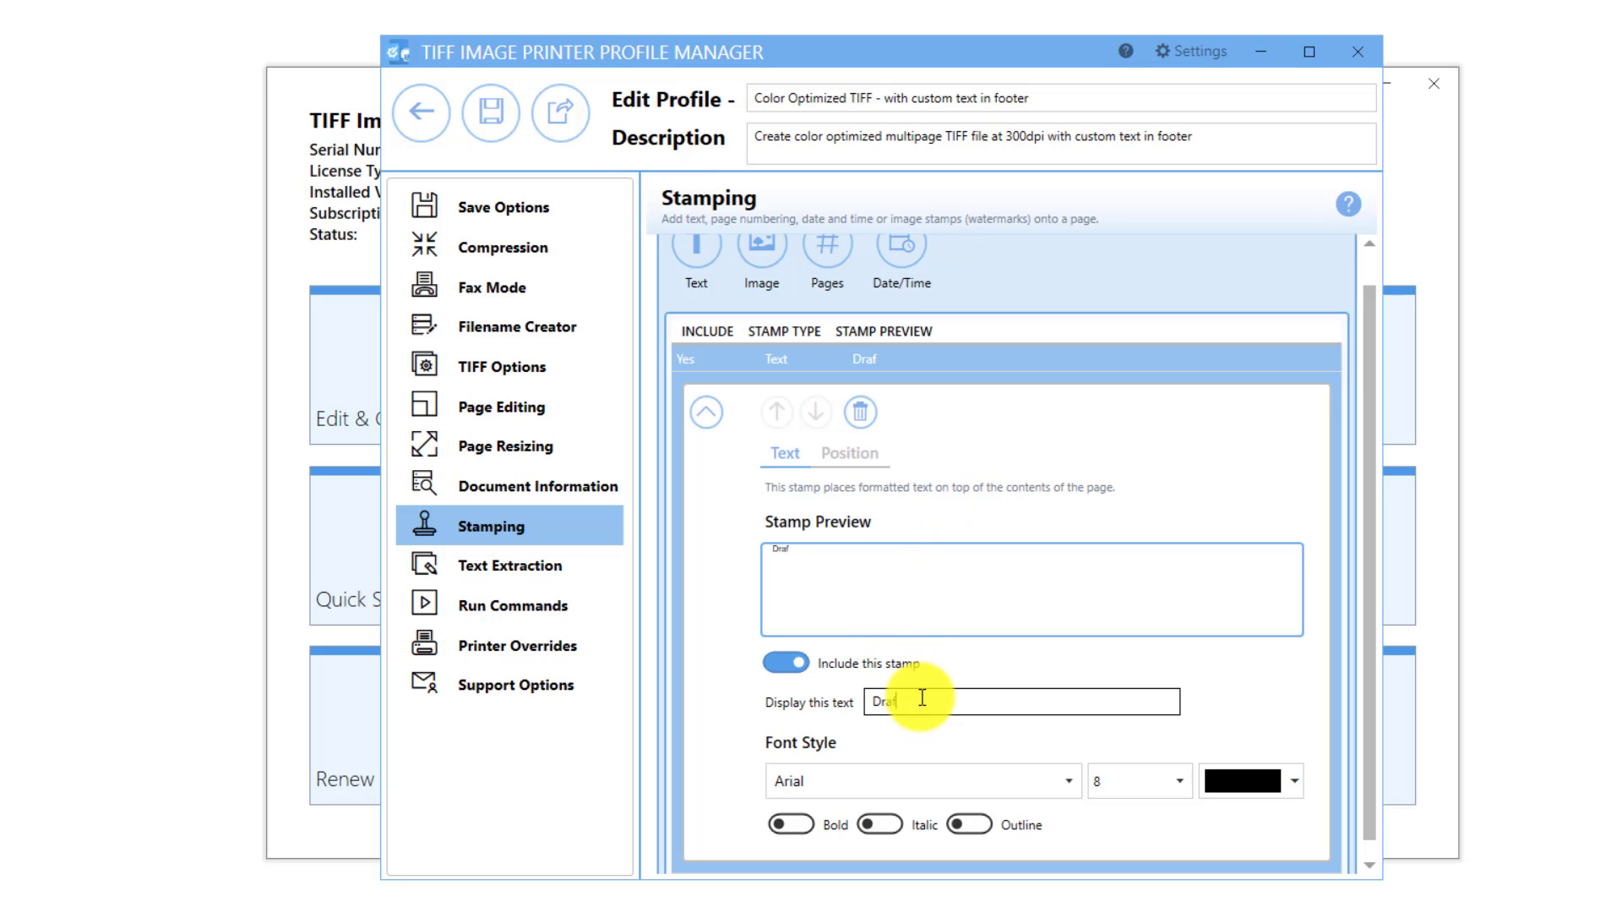
key(BackSpace)
key(BackSpace)
key(BackSpace)
key(BackSpace)
key(BackSpace)
text(Internal Use Only - )
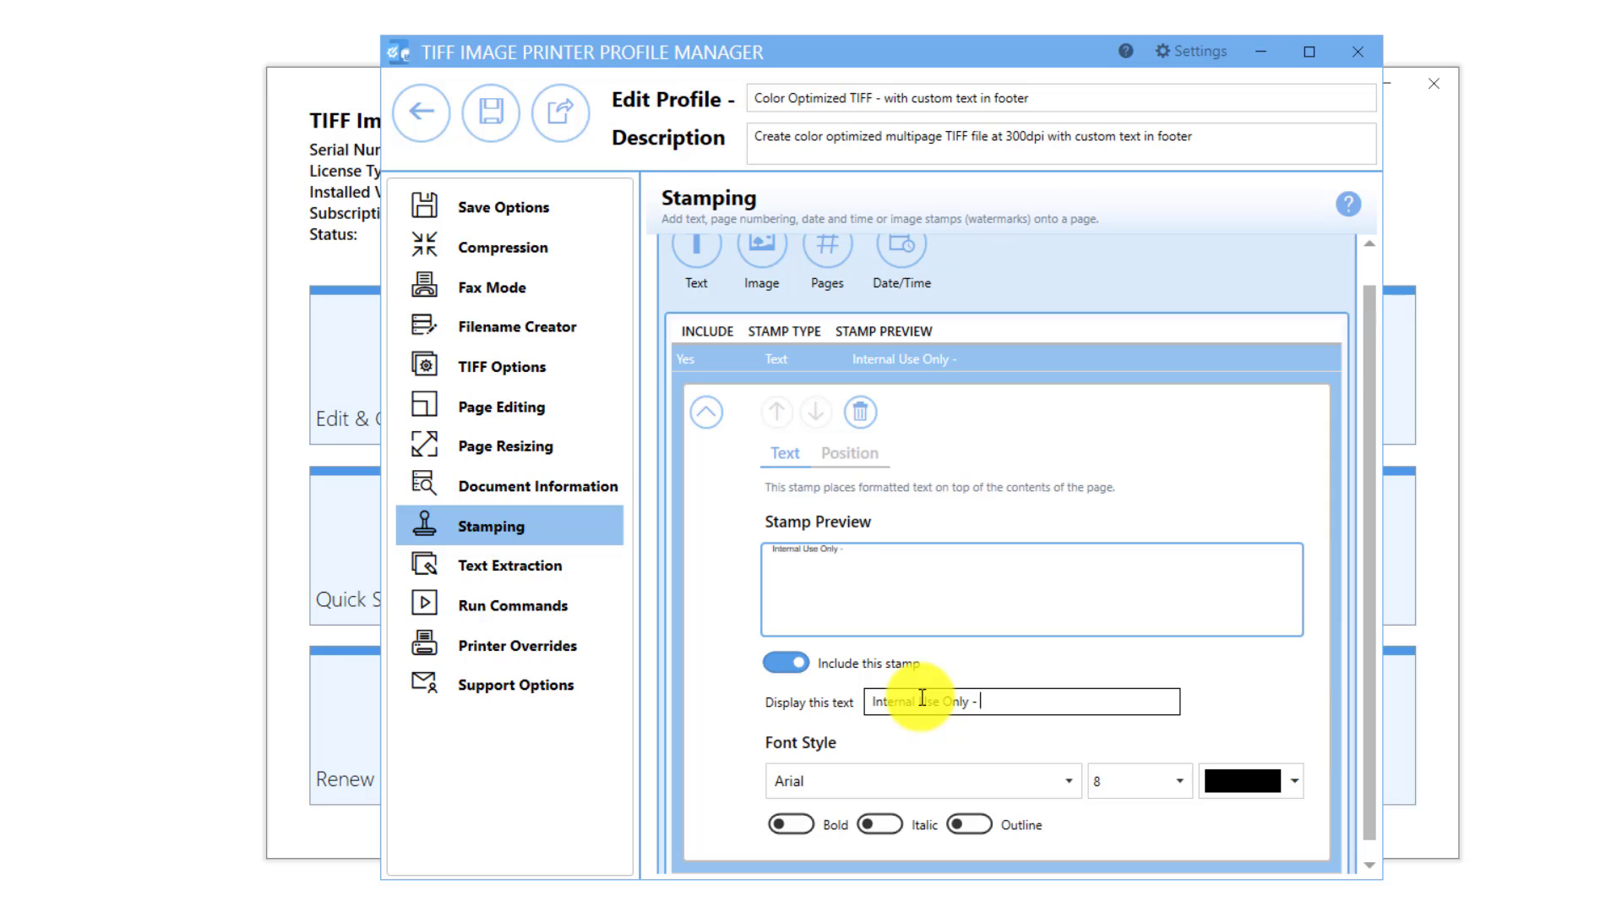
text(Confidental)
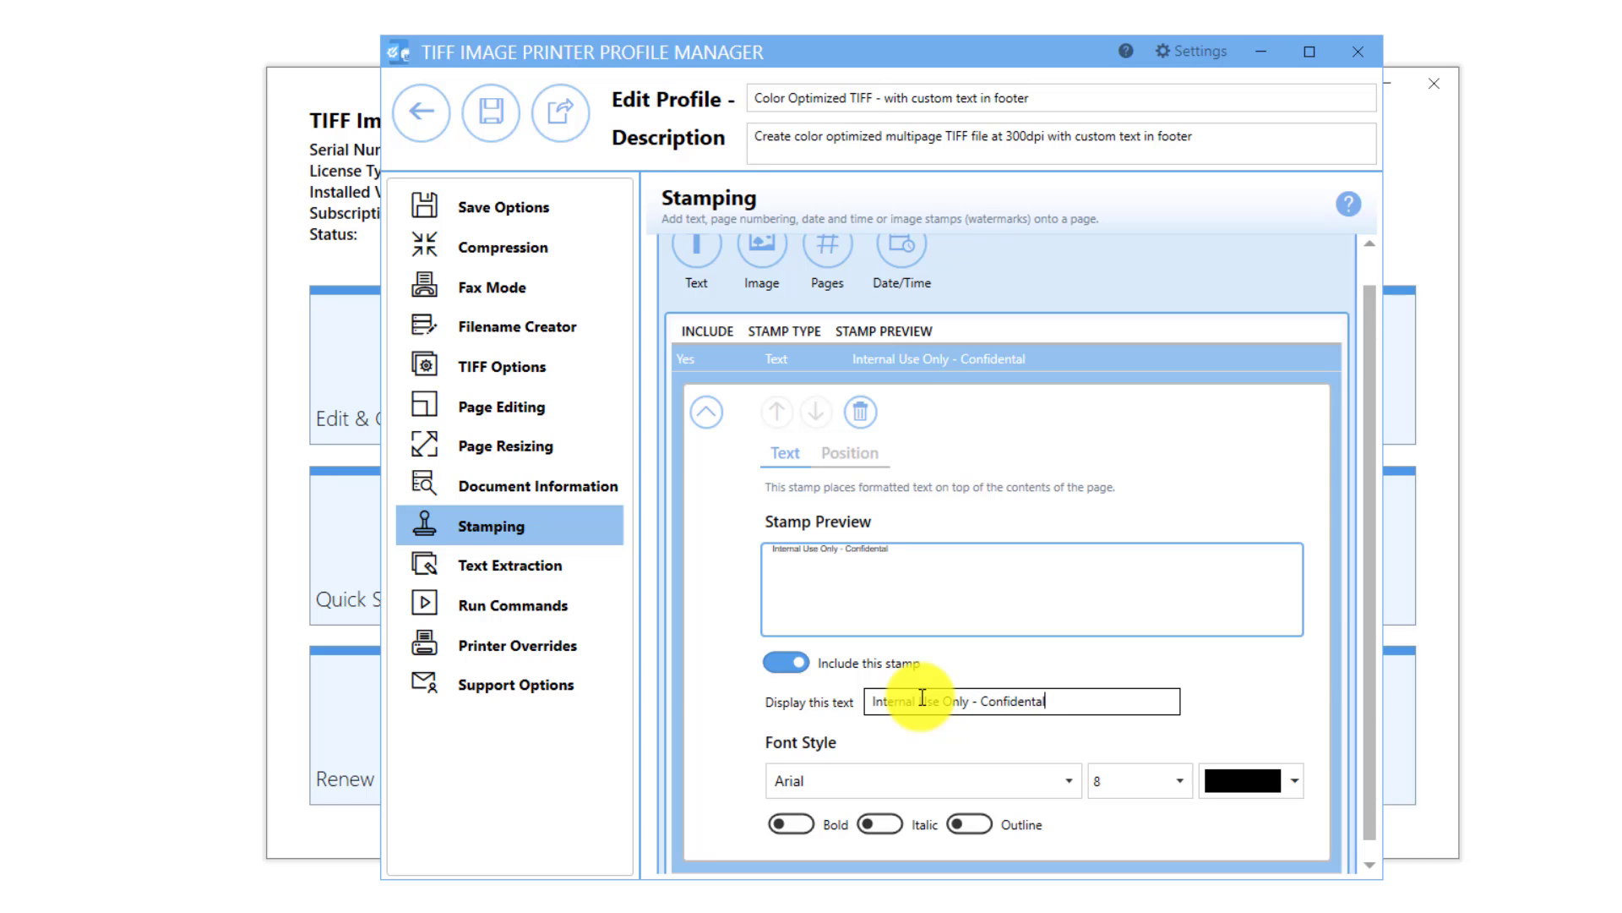
Format the stamp text in Times New Roman, size 10, with the standard red color
click(1072, 778)
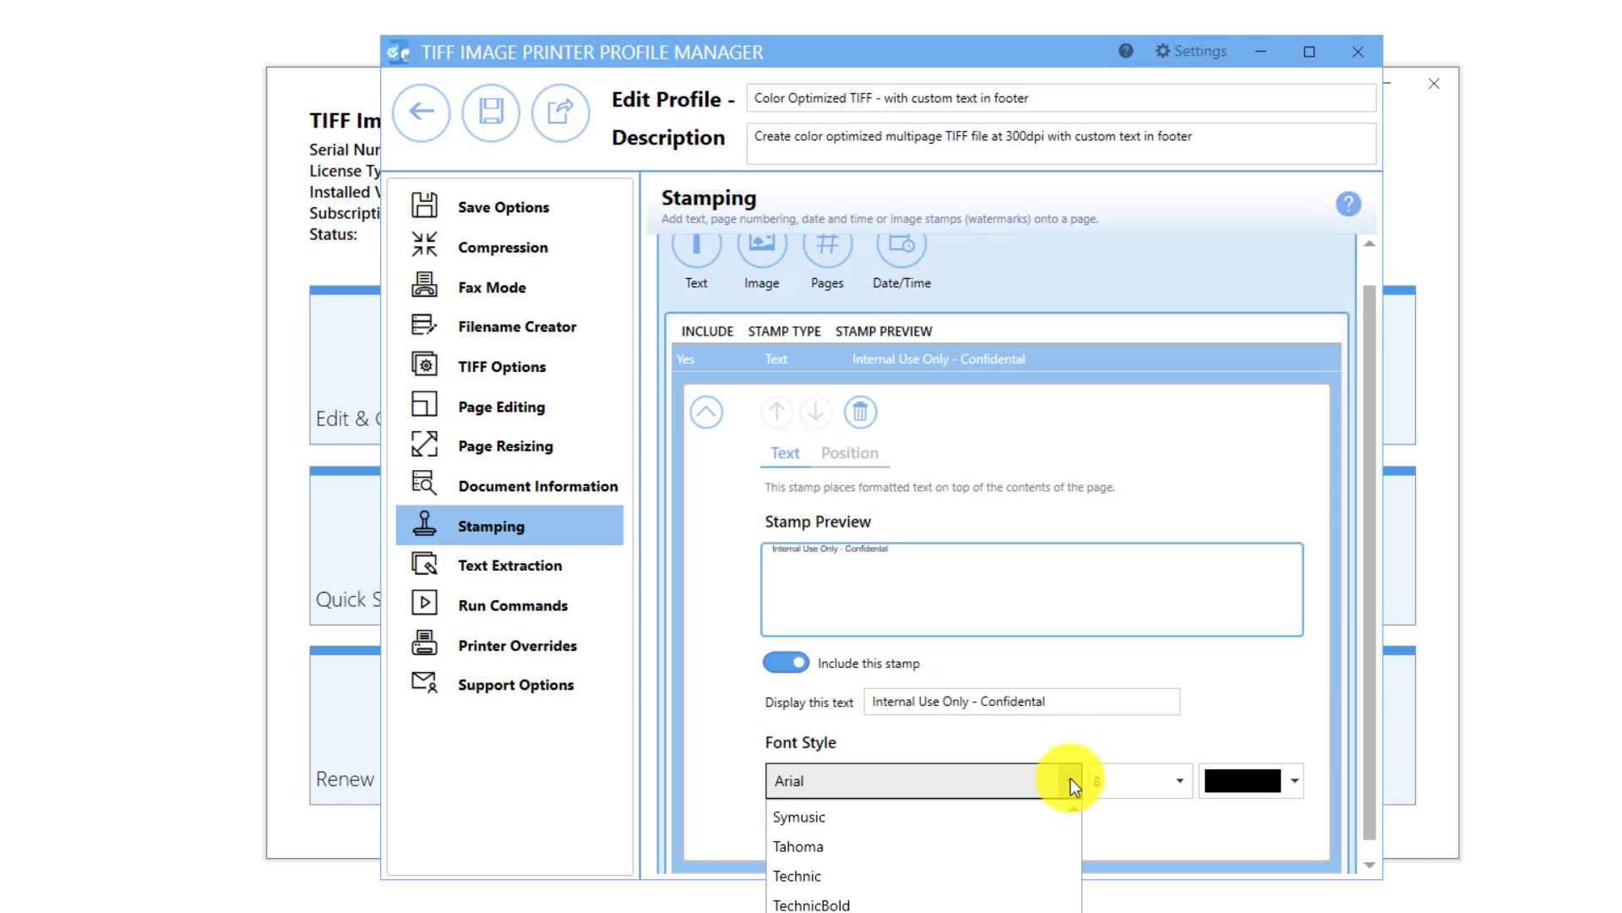
text(Times New Roman)
key(Return)
click(1110, 779)
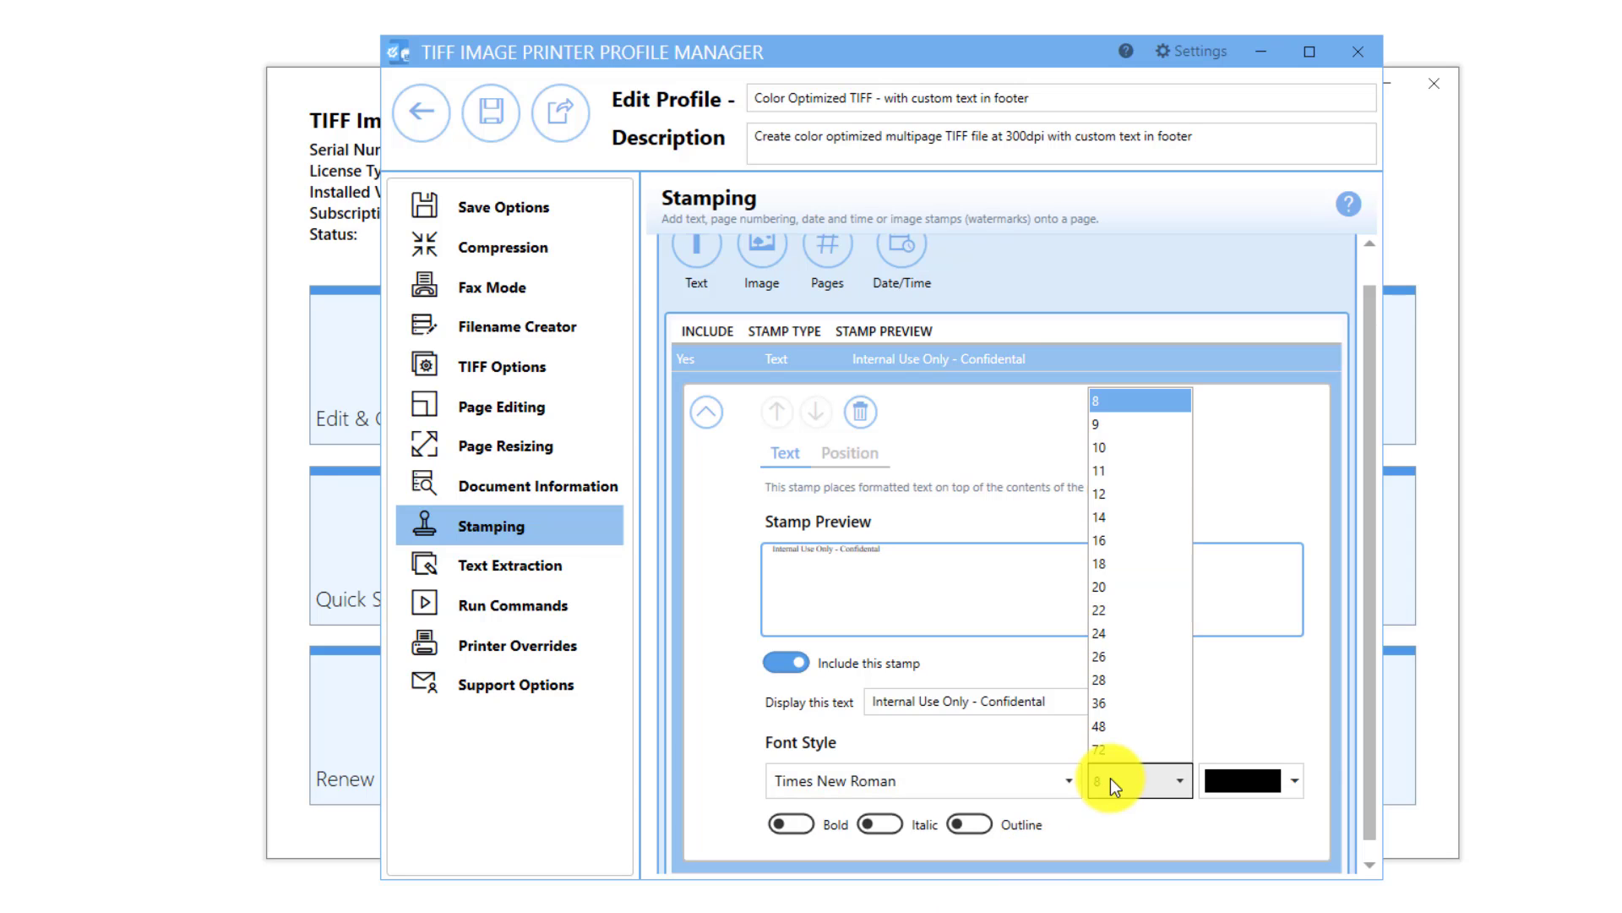
click(1113, 450)
click(1234, 777)
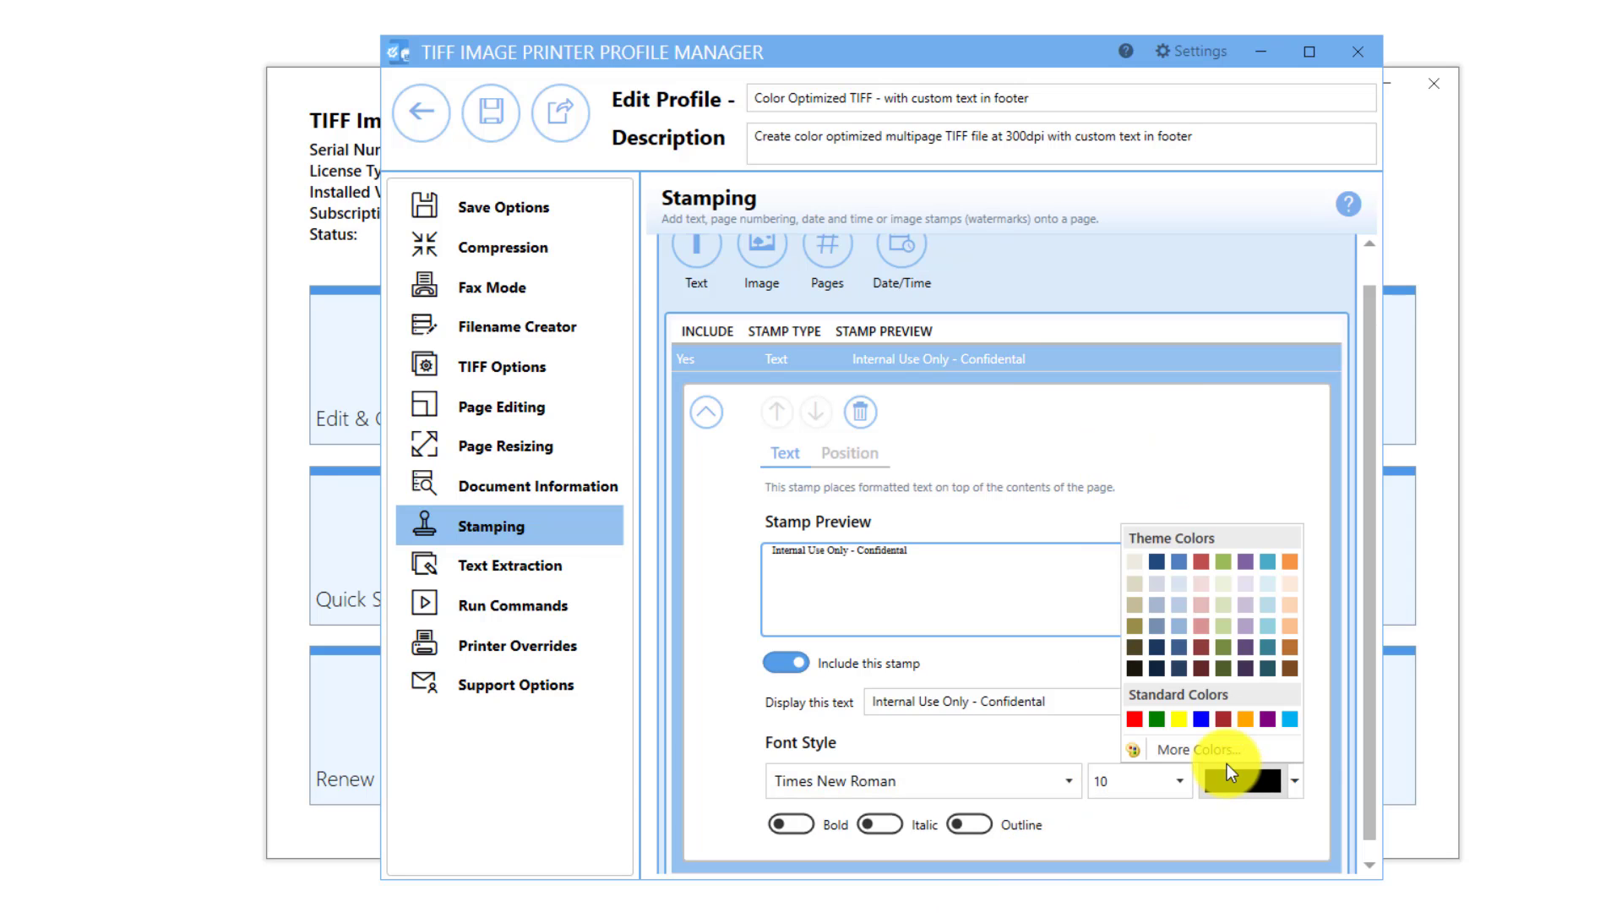
click(1132, 712)
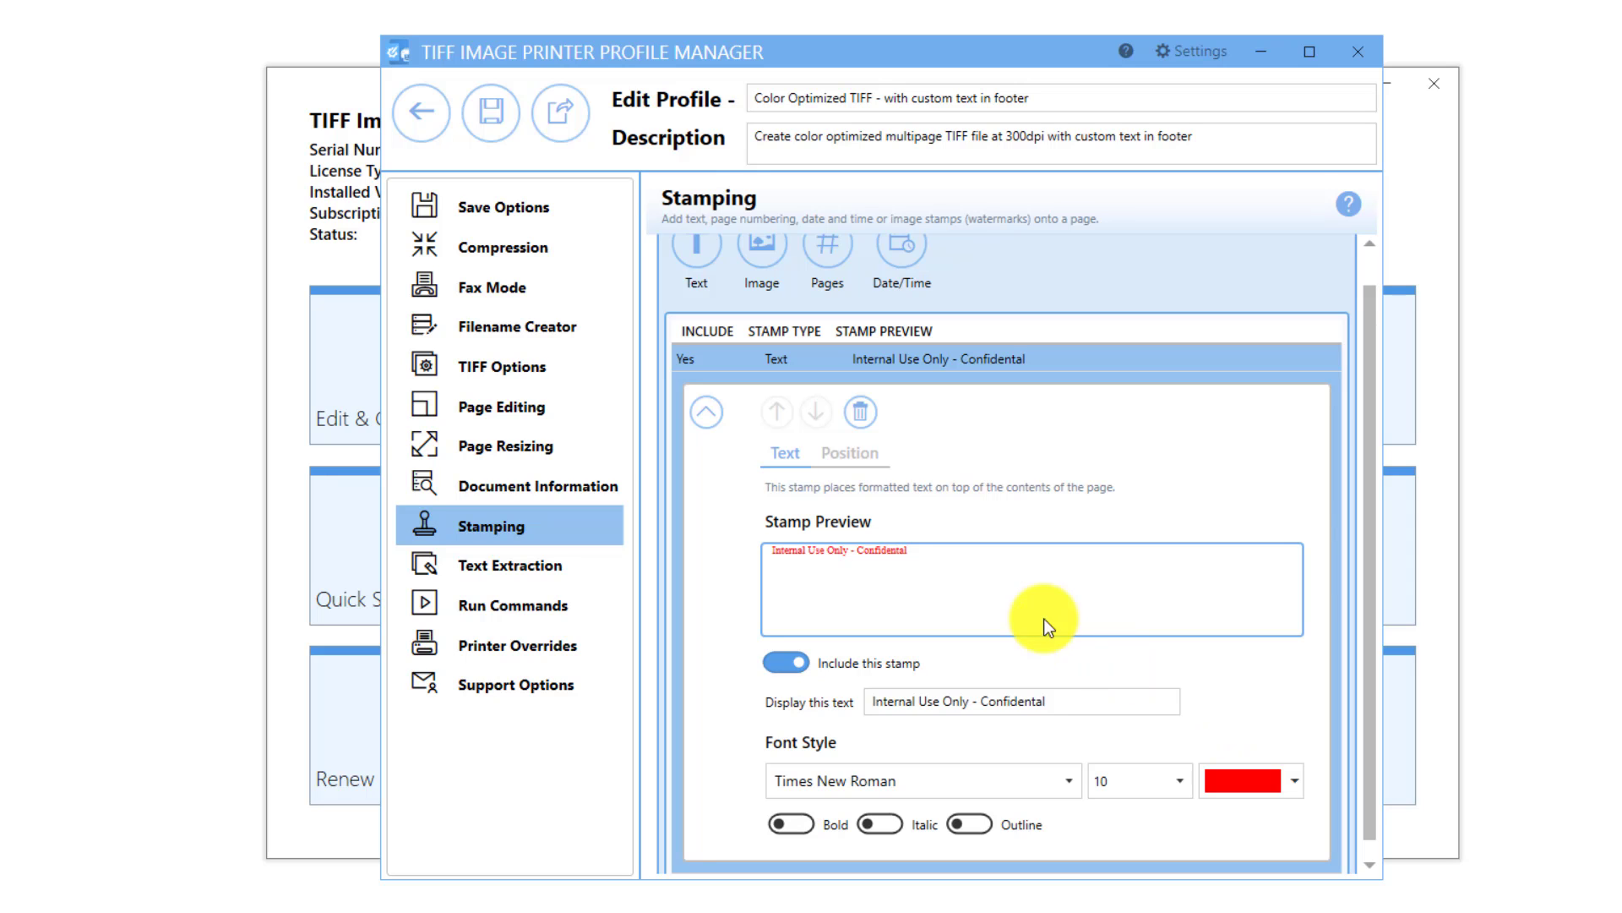
Review the stamp's position settings and the choices for which pages include it
click(862, 465)
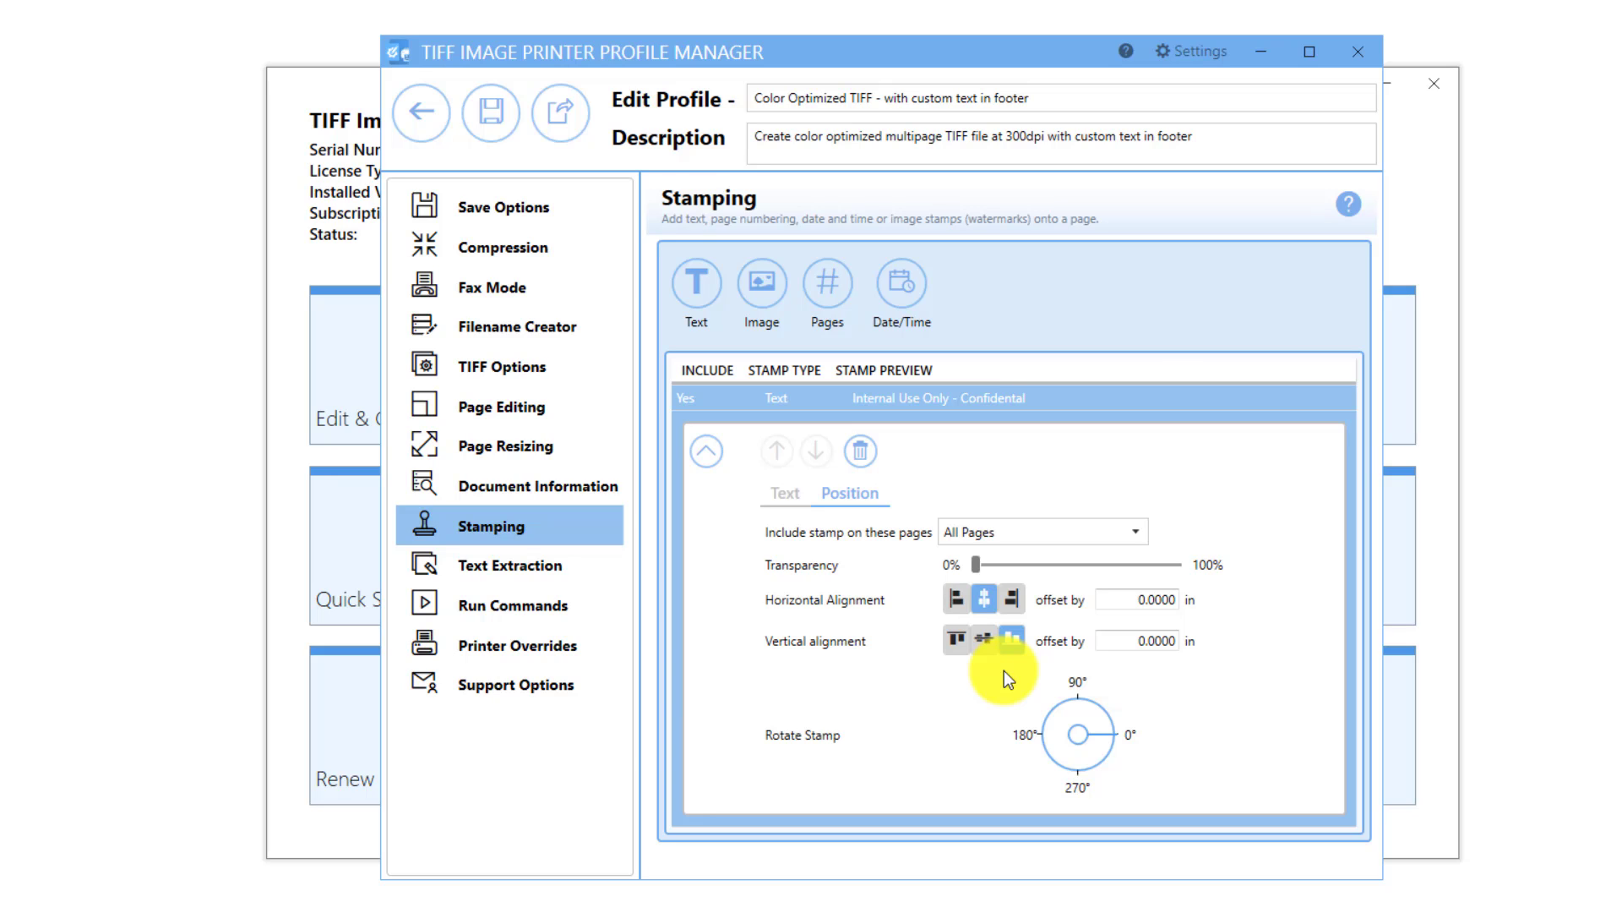
click(1141, 534)
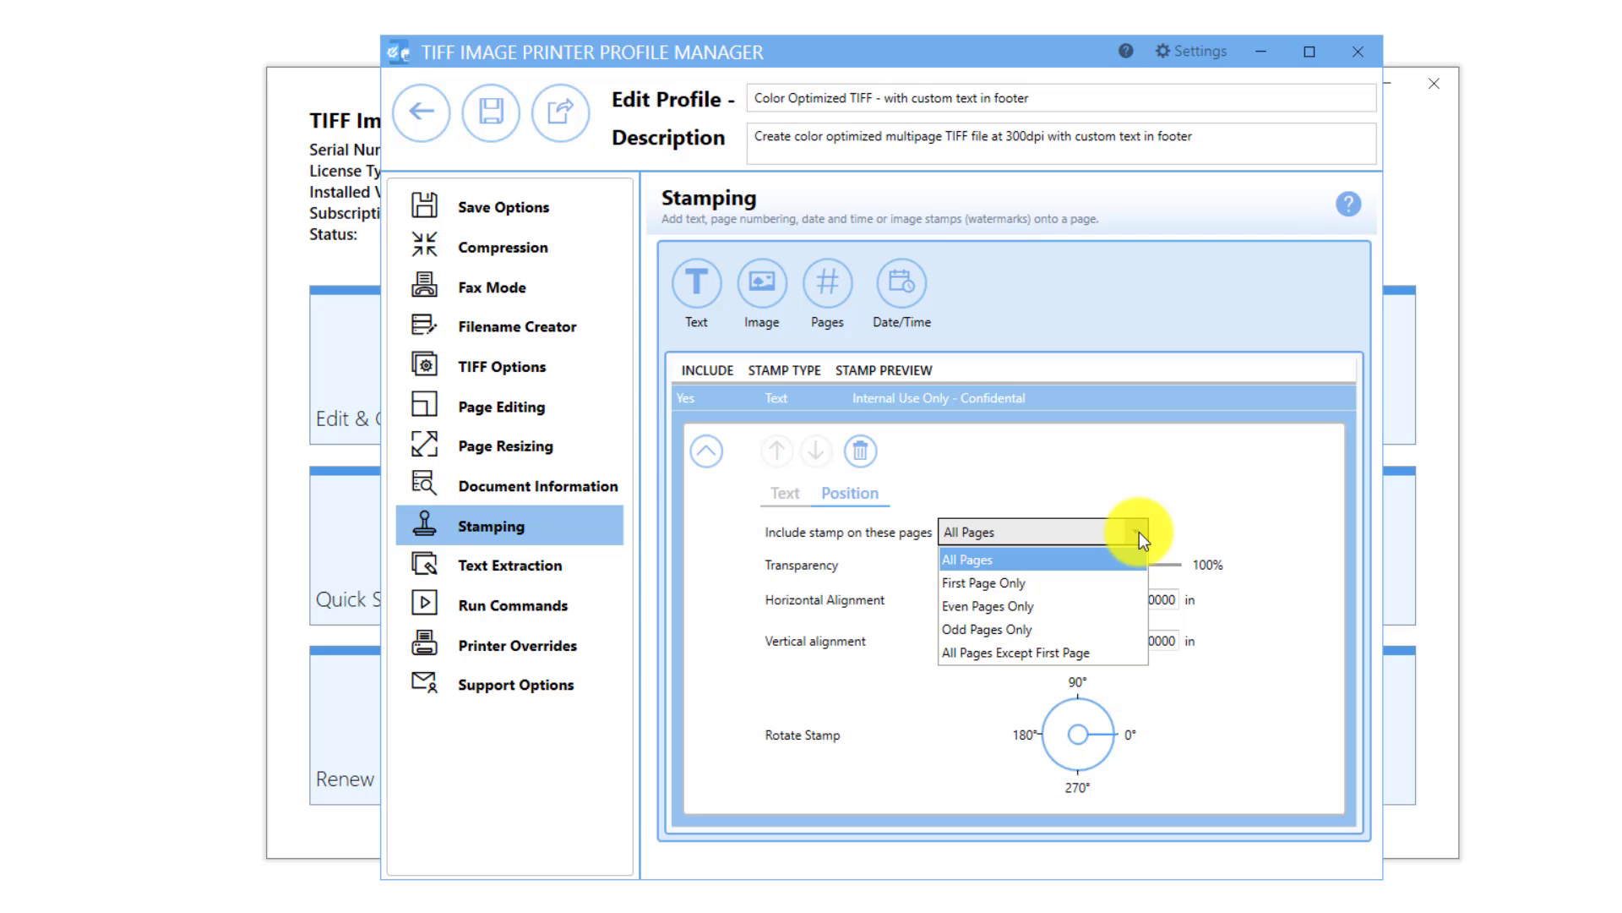
click(1140, 531)
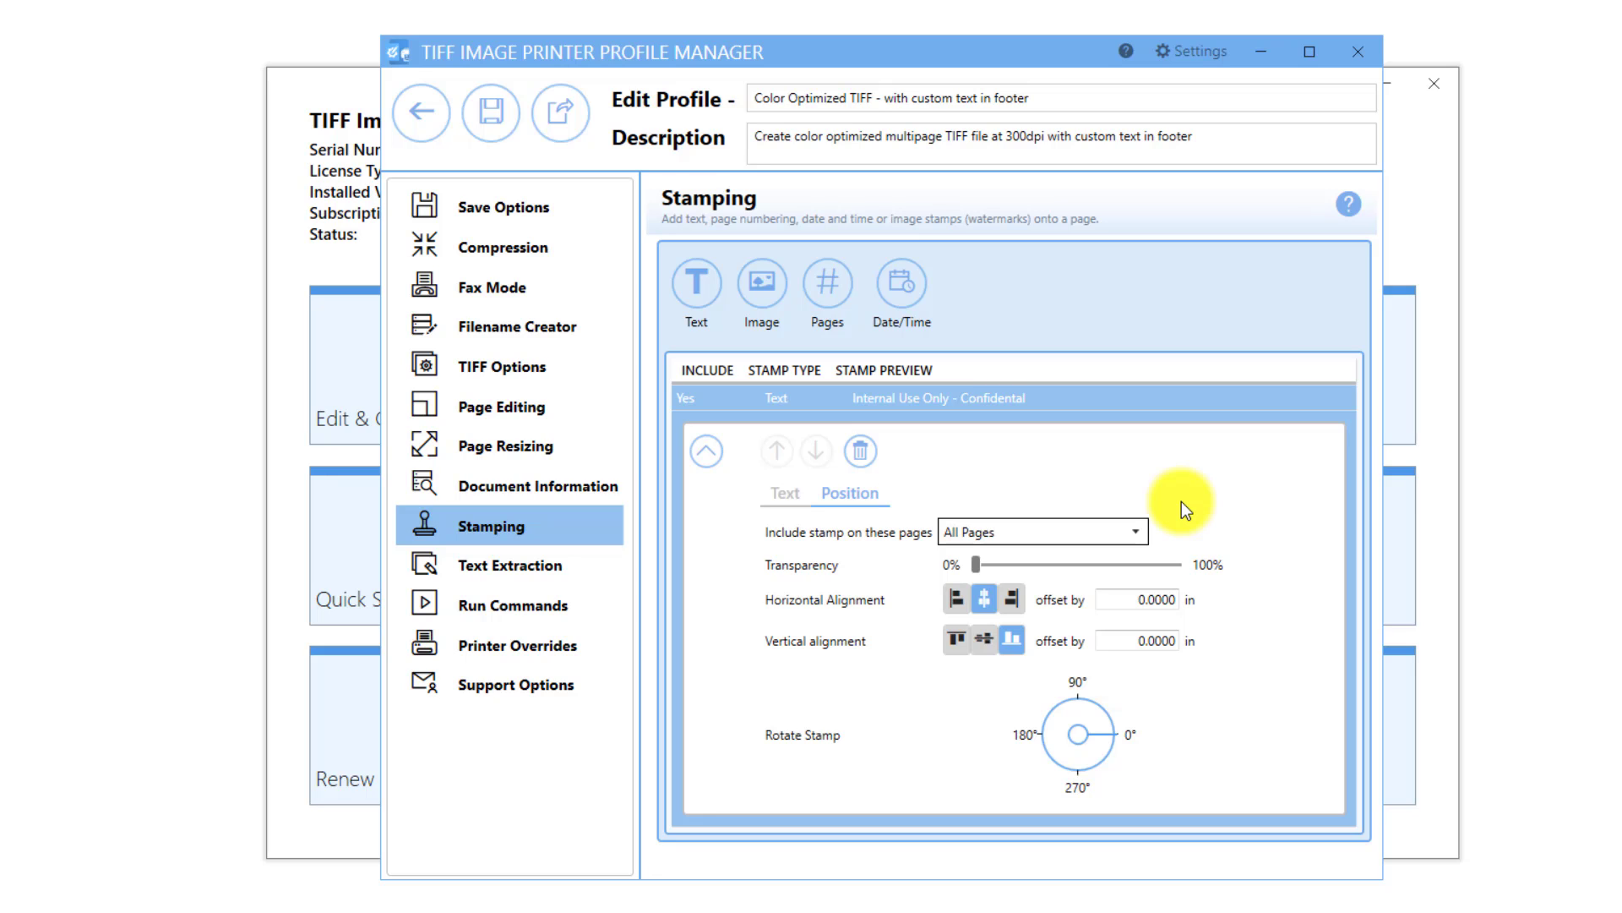
Try a custom page border with a 1-inch bottom margin in near-white, and switch the border off again
click(596, 458)
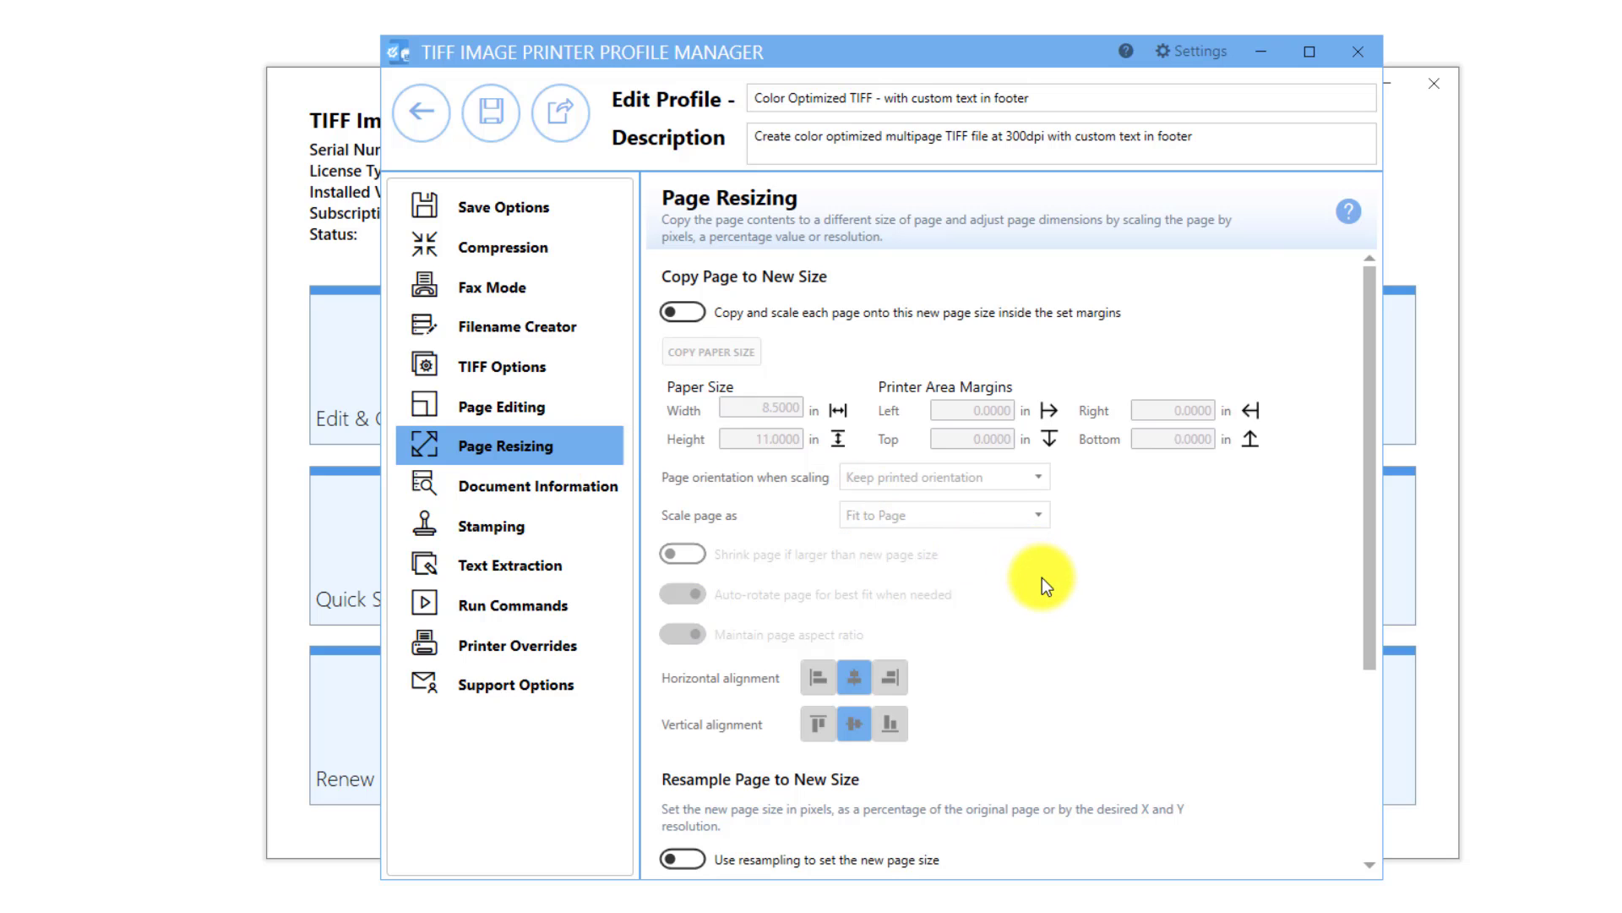
scroll(1042, 576, down, 10)
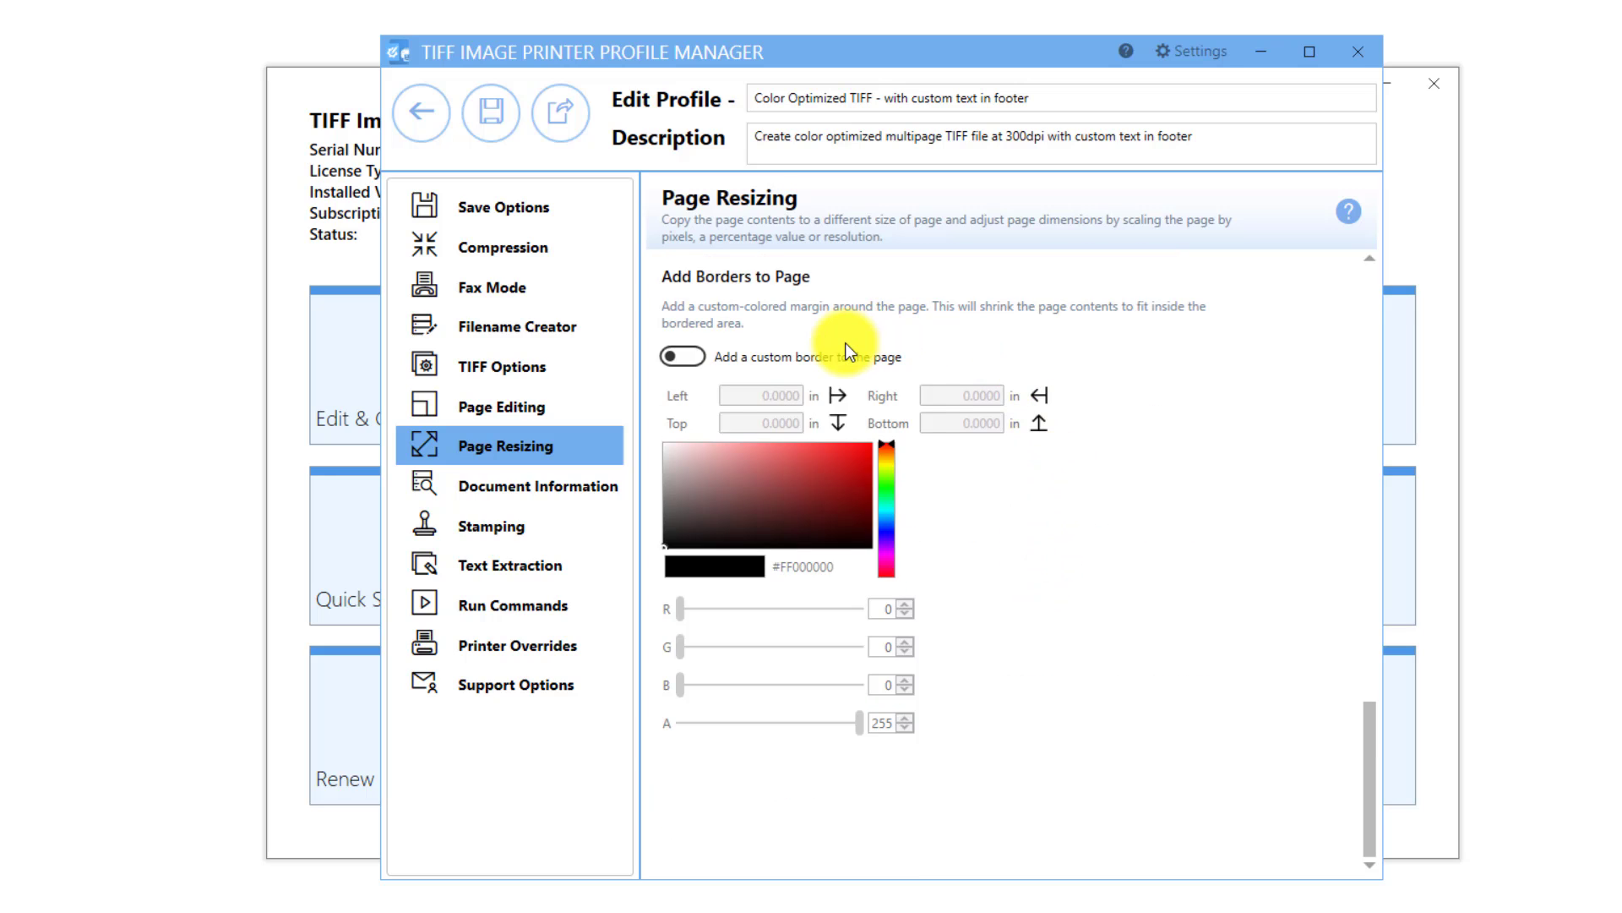
click(683, 358)
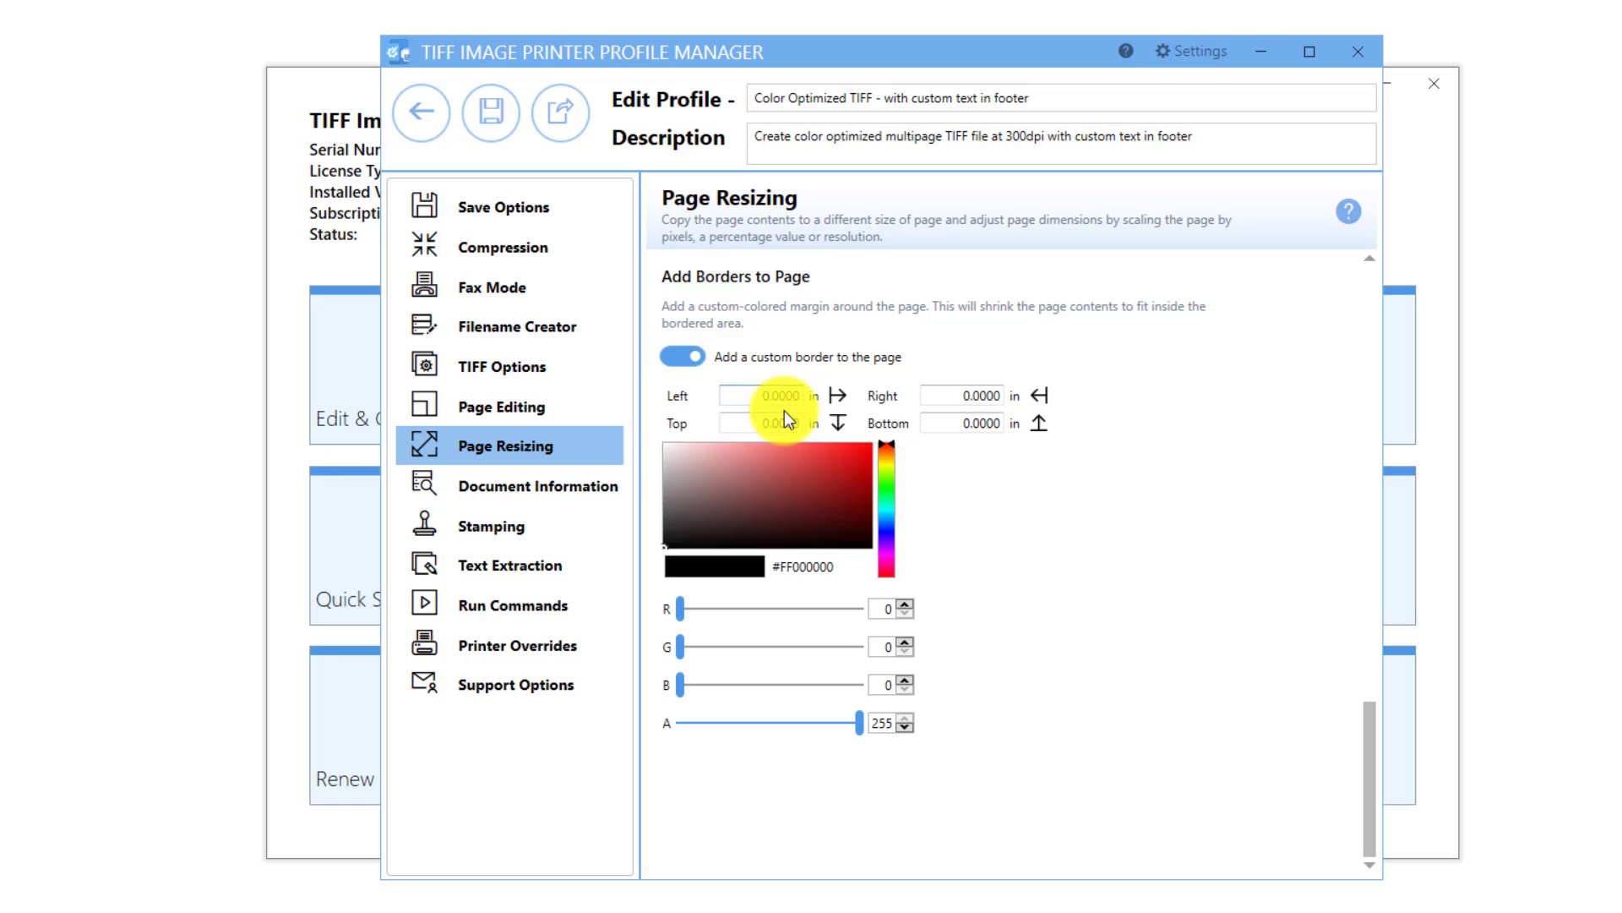
click(951, 423)
text(1)
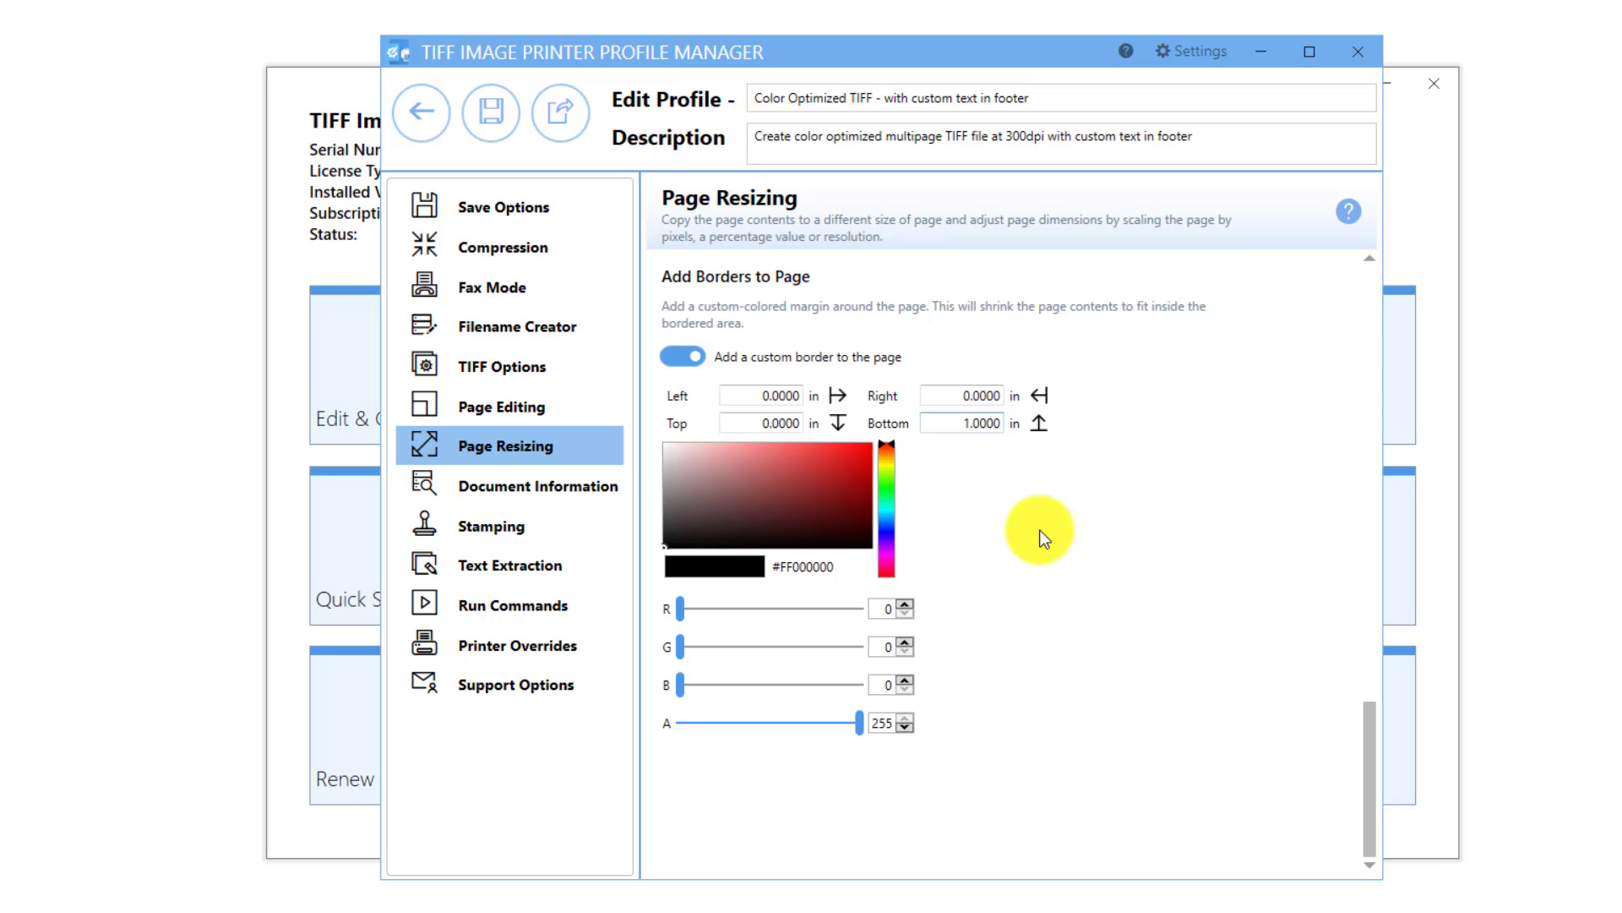
click(662, 547)
drag(663, 548, 666, 429)
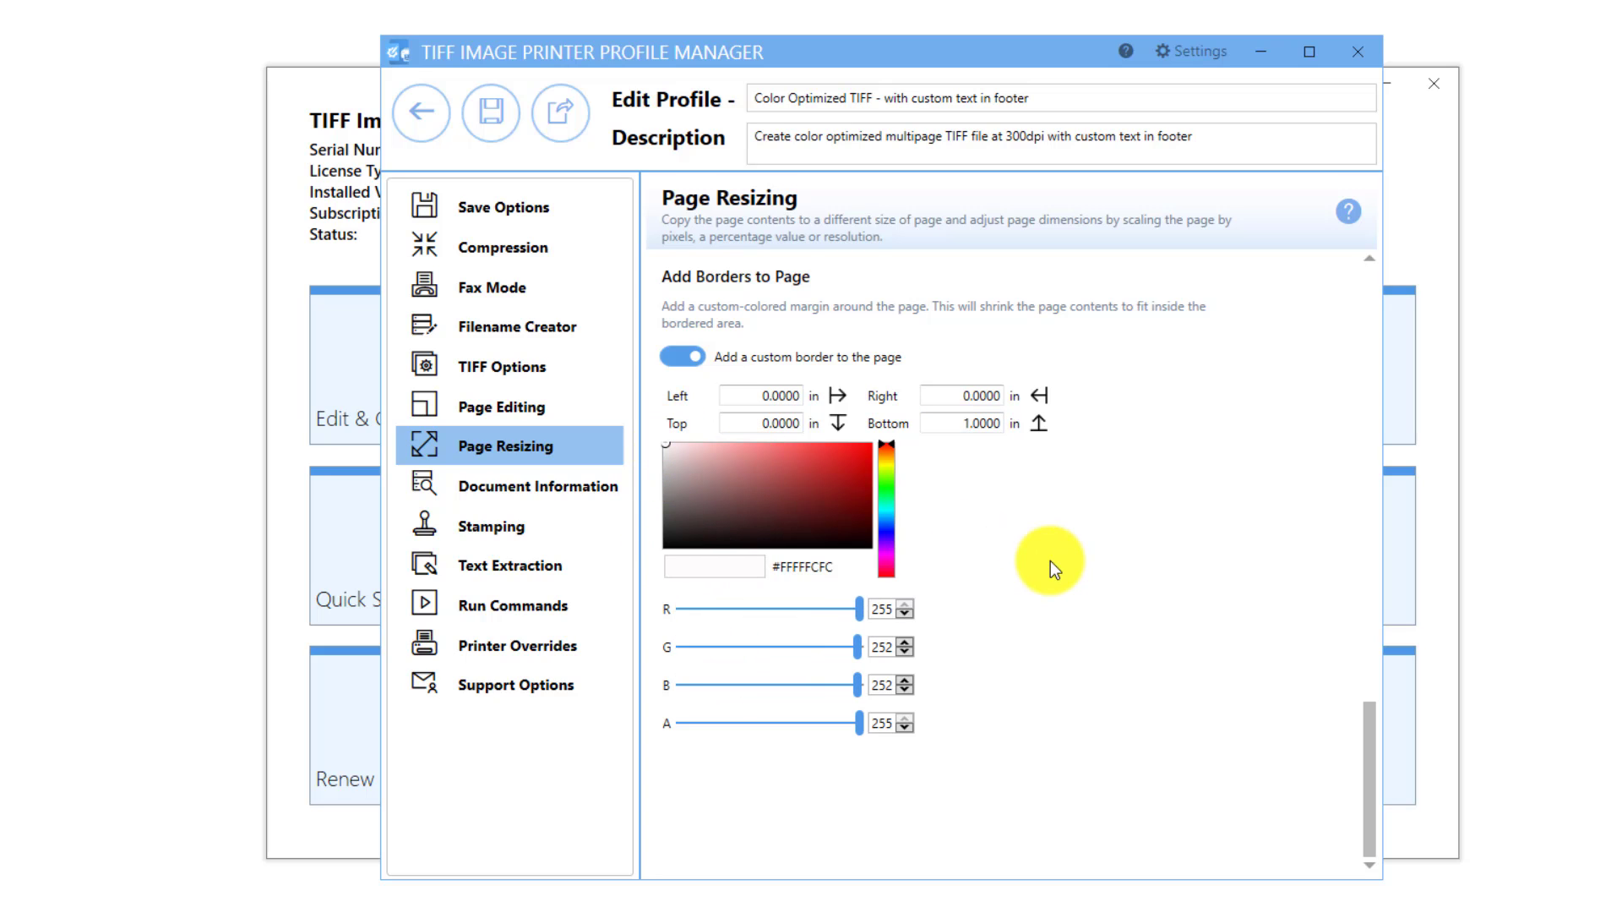
click(692, 362)
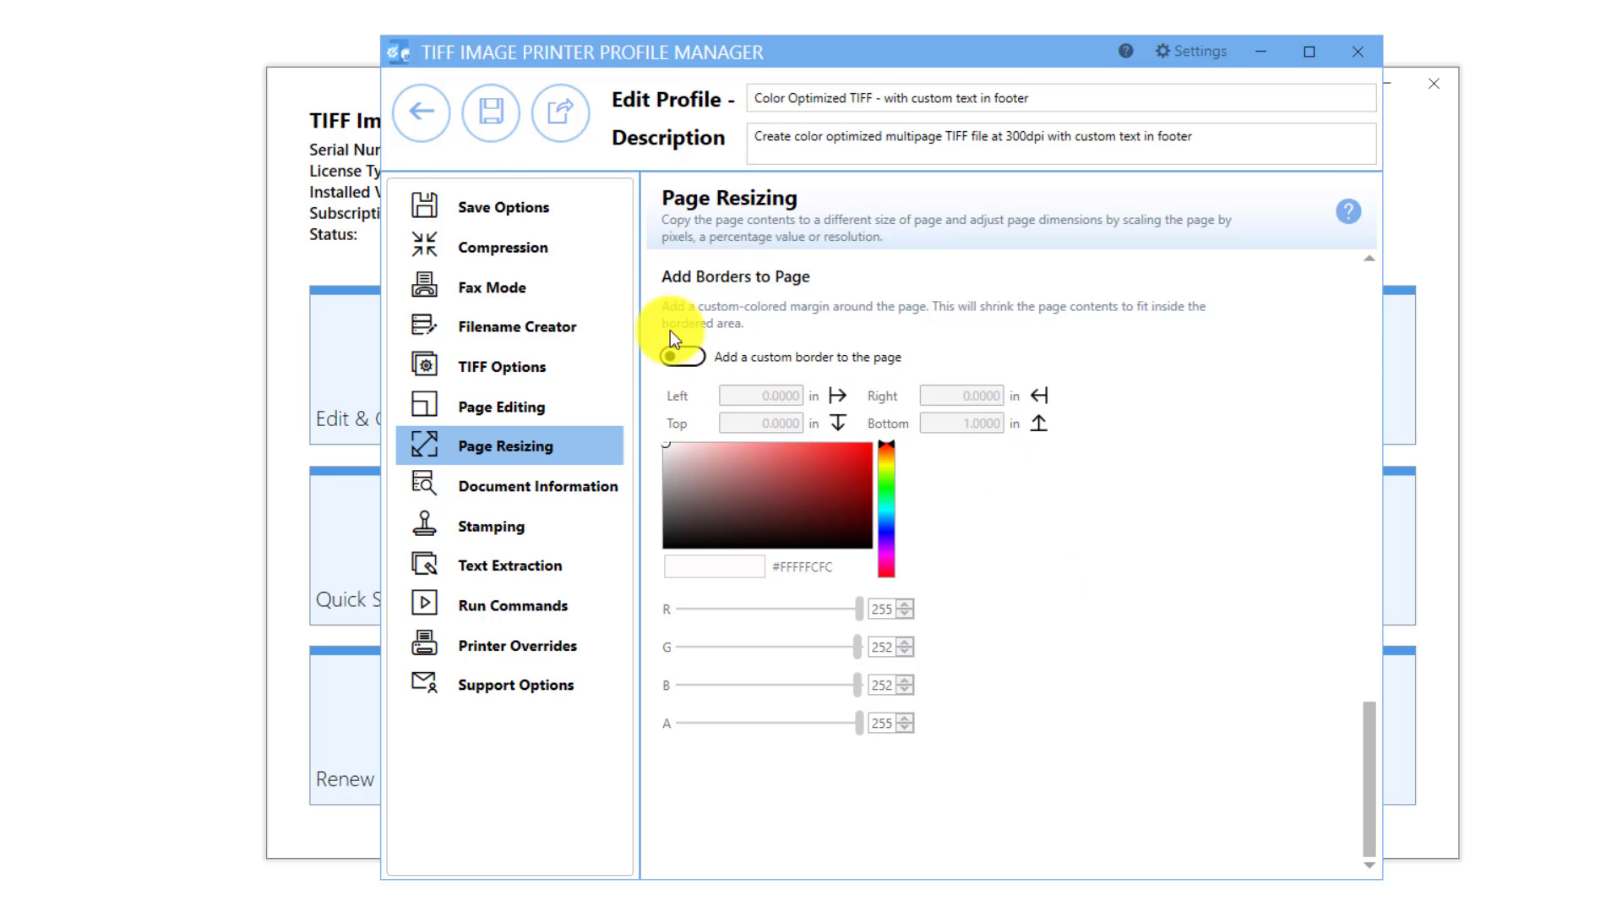
Save the custom footer profile and close the profile manager
click(487, 142)
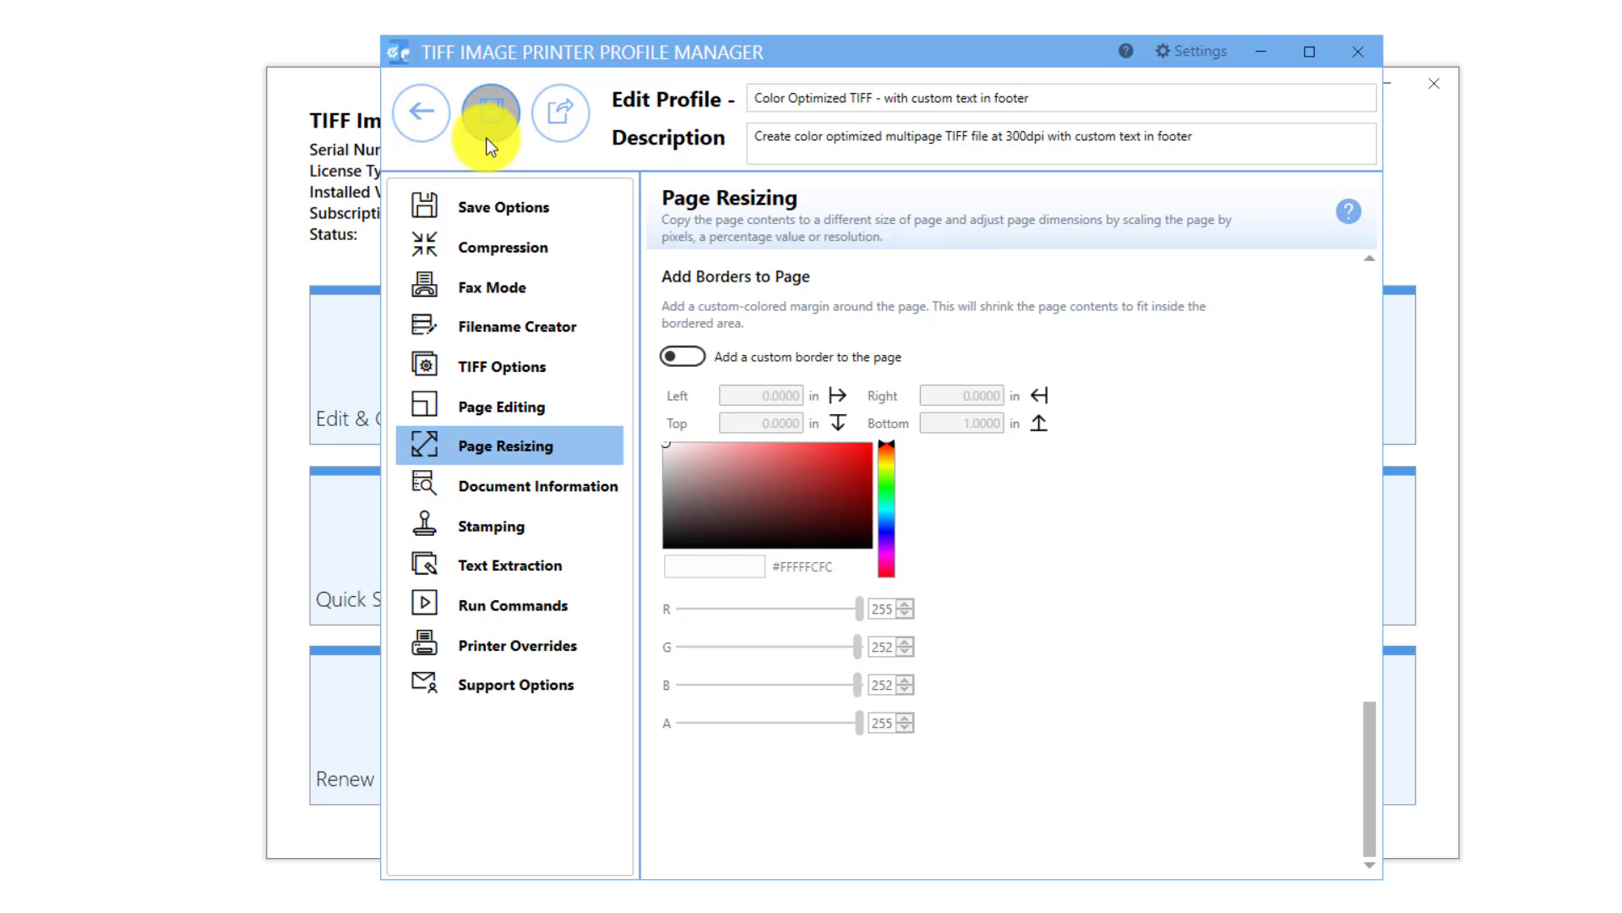
click(426, 134)
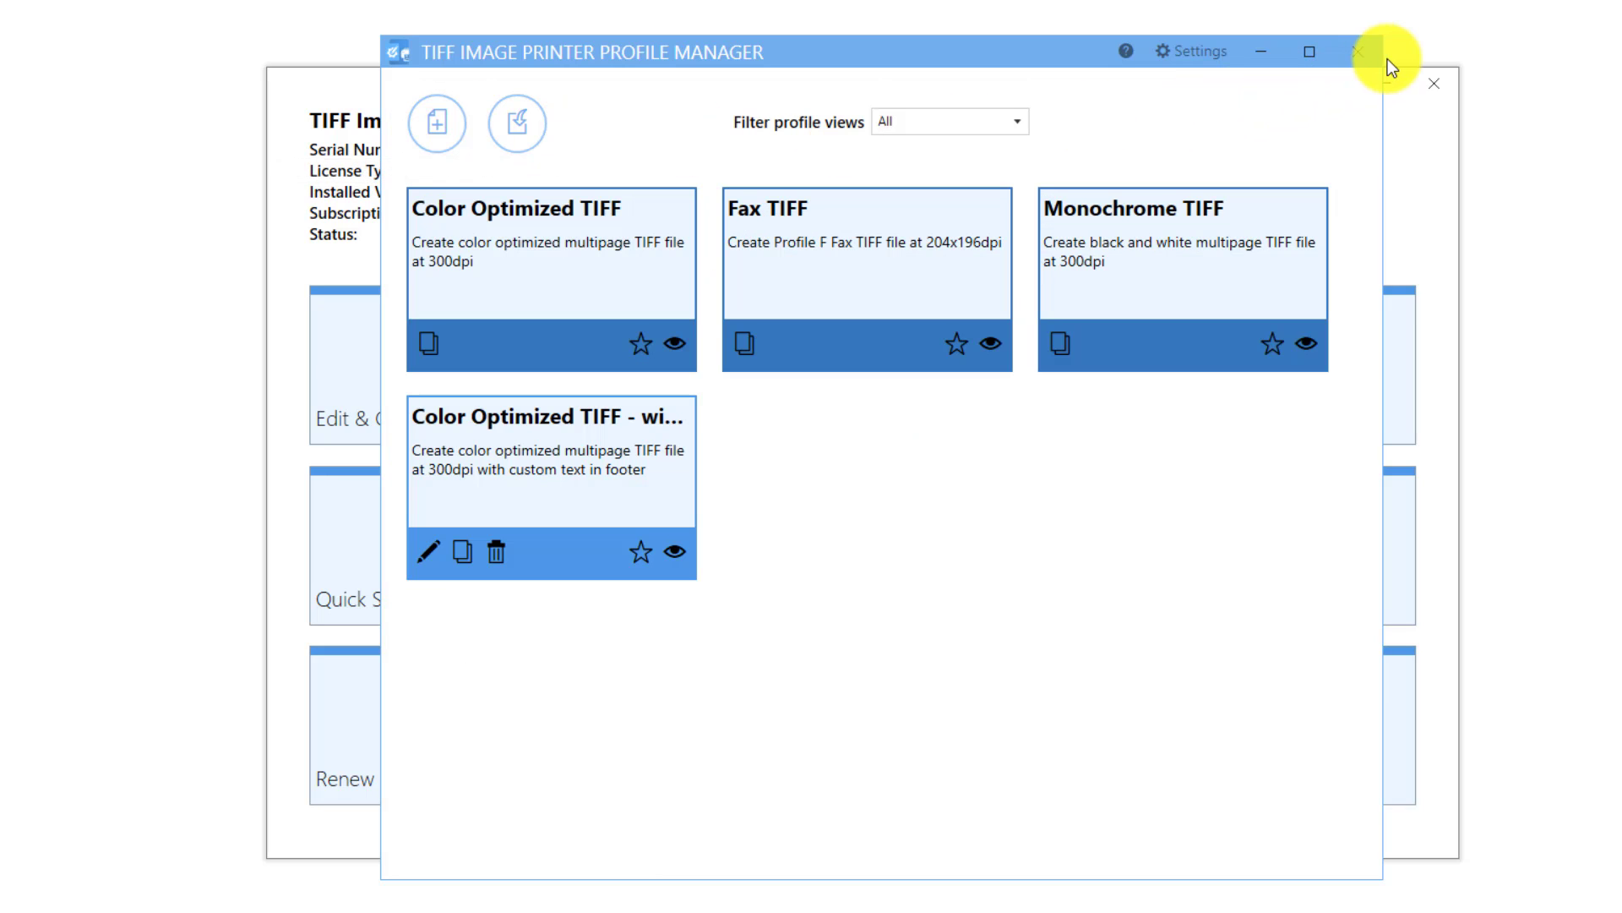
click(1356, 54)
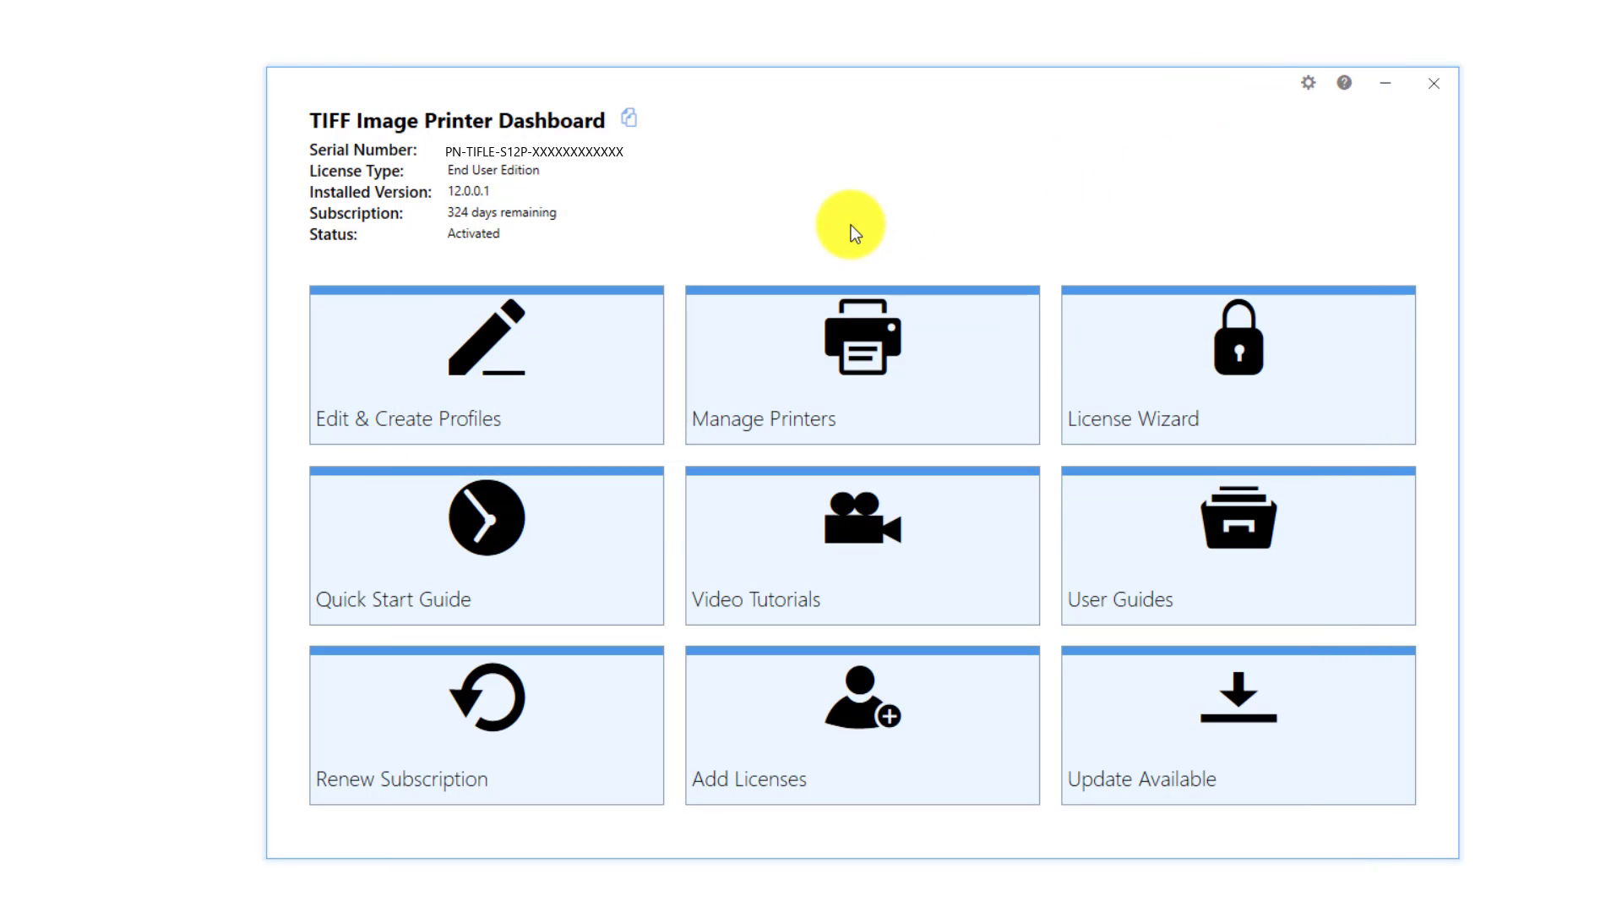
Assign the "Color Optimized TIFF - with custom text in footer" profile to TIFF Image Printer 12, save it, and close the dashboard
click(954, 332)
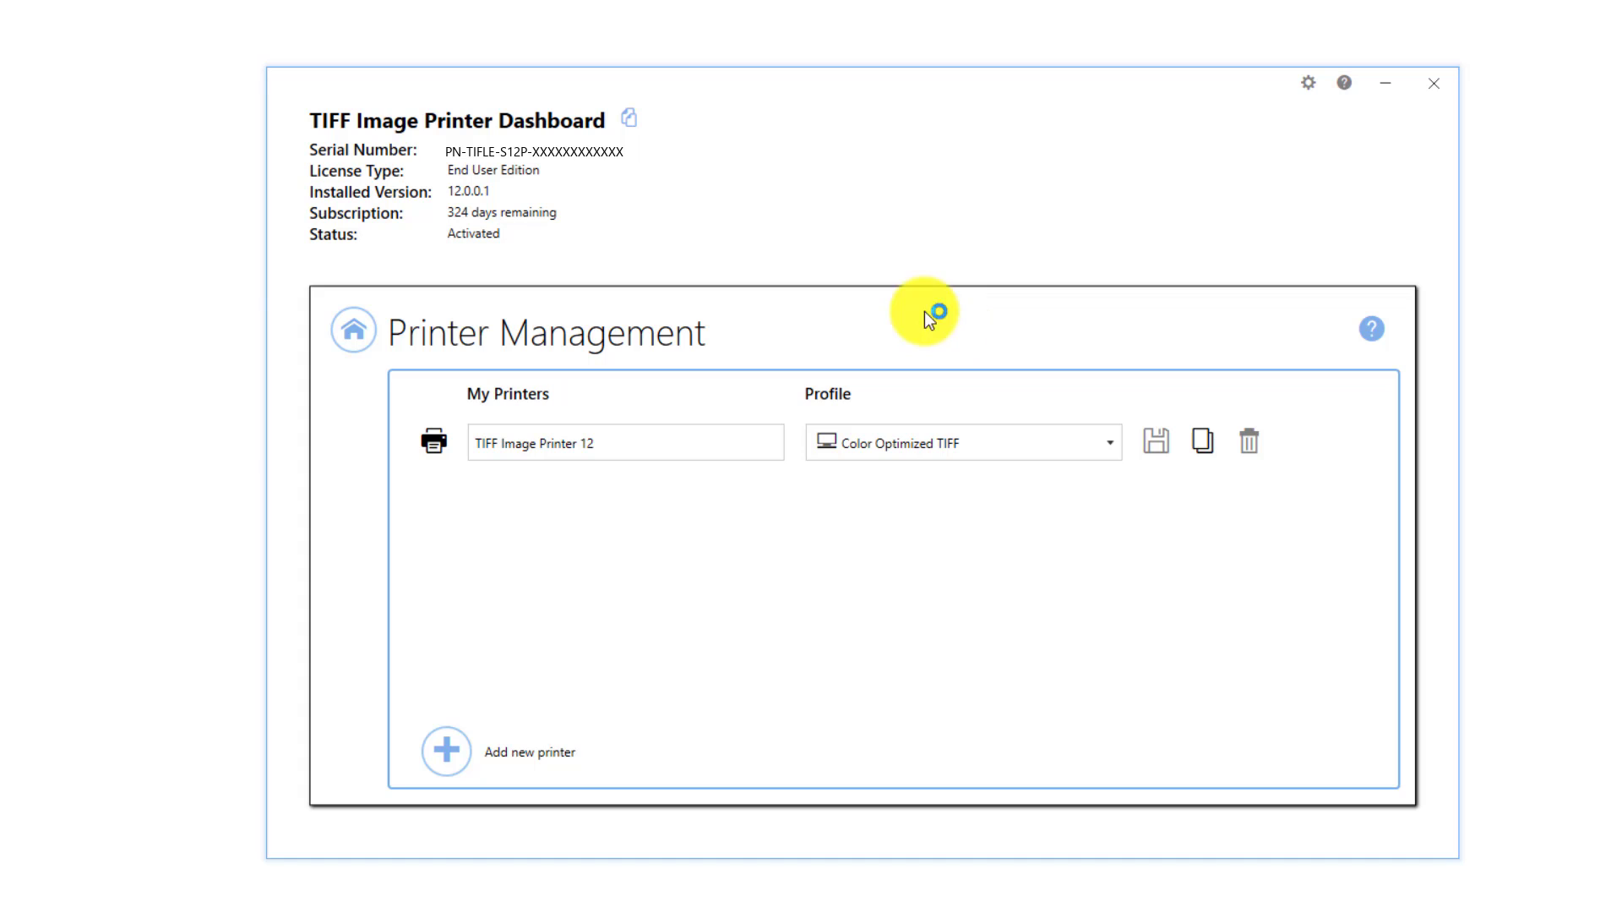
click(1112, 435)
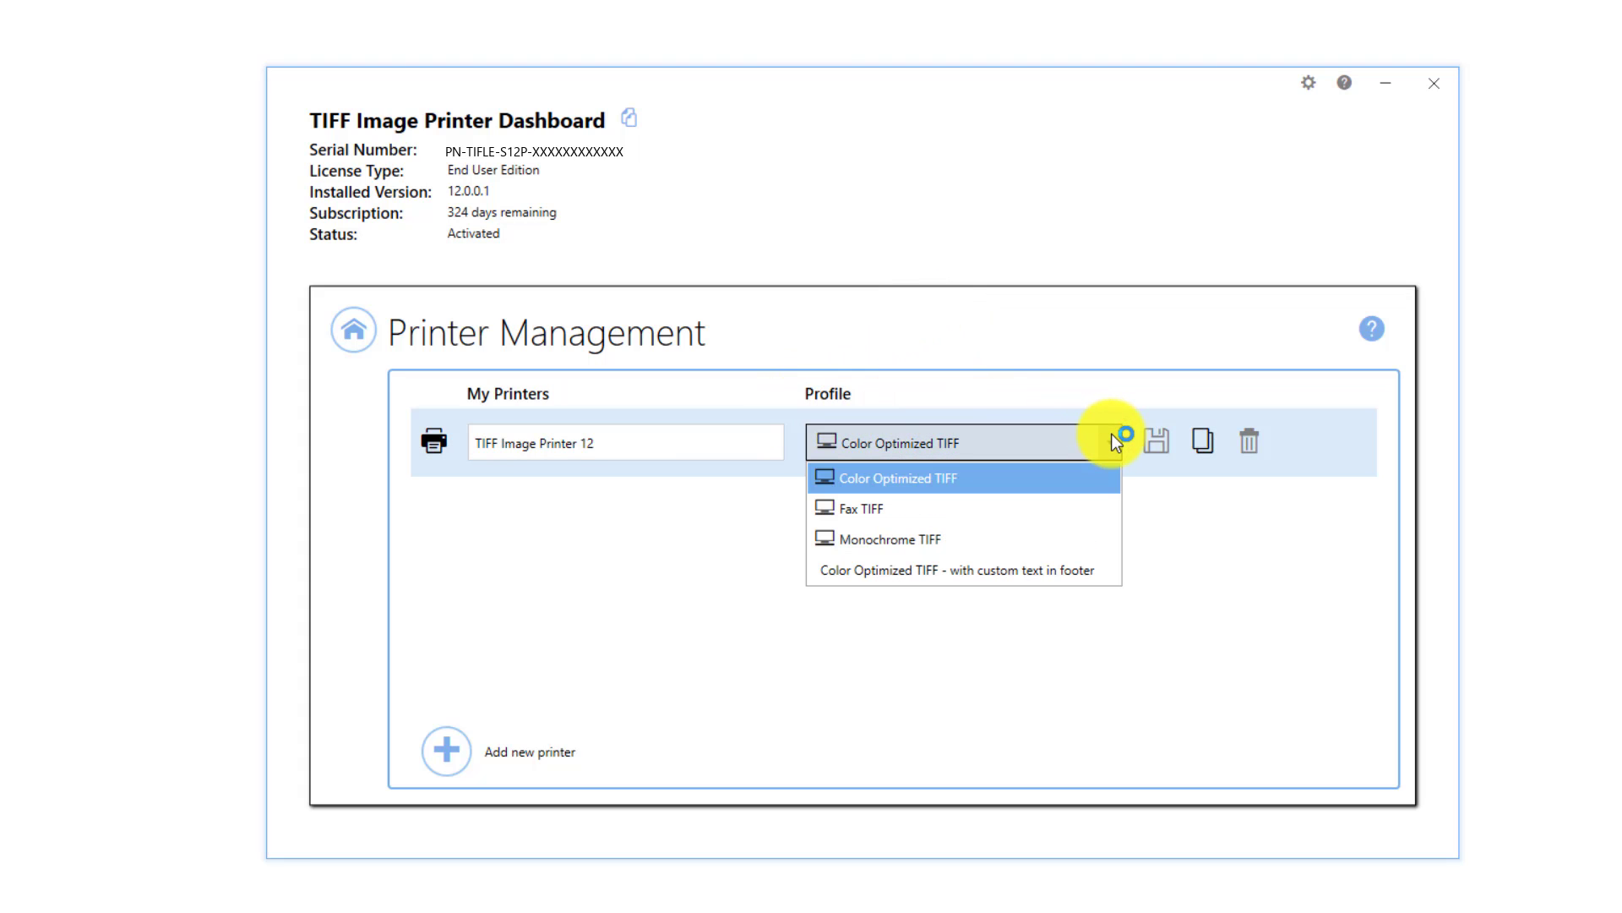
click(1102, 578)
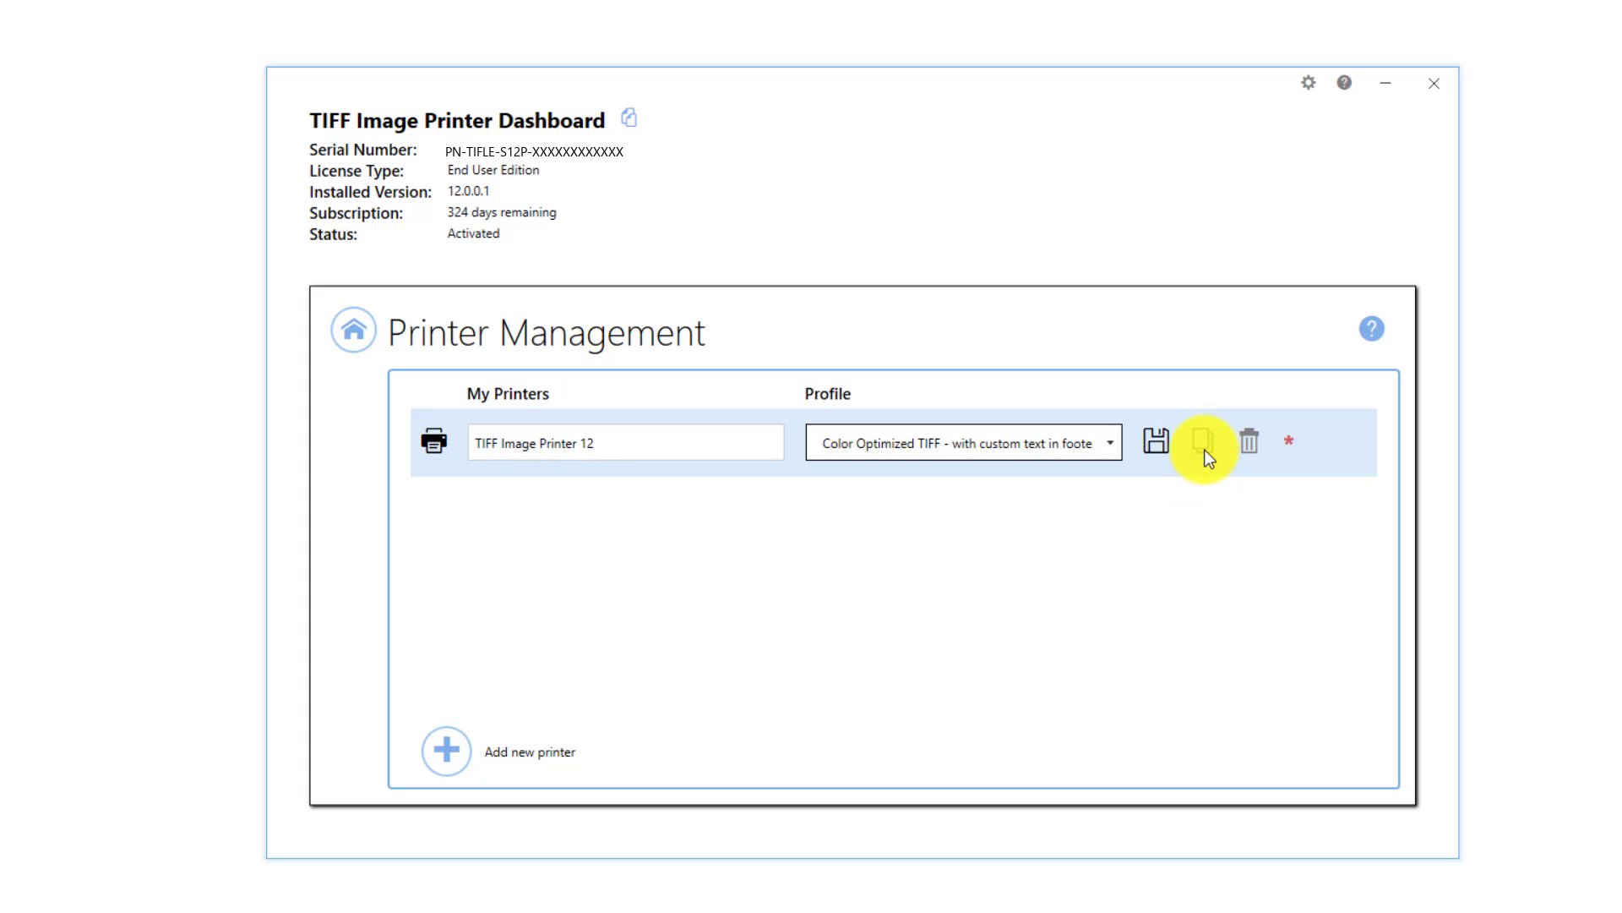
click(1153, 446)
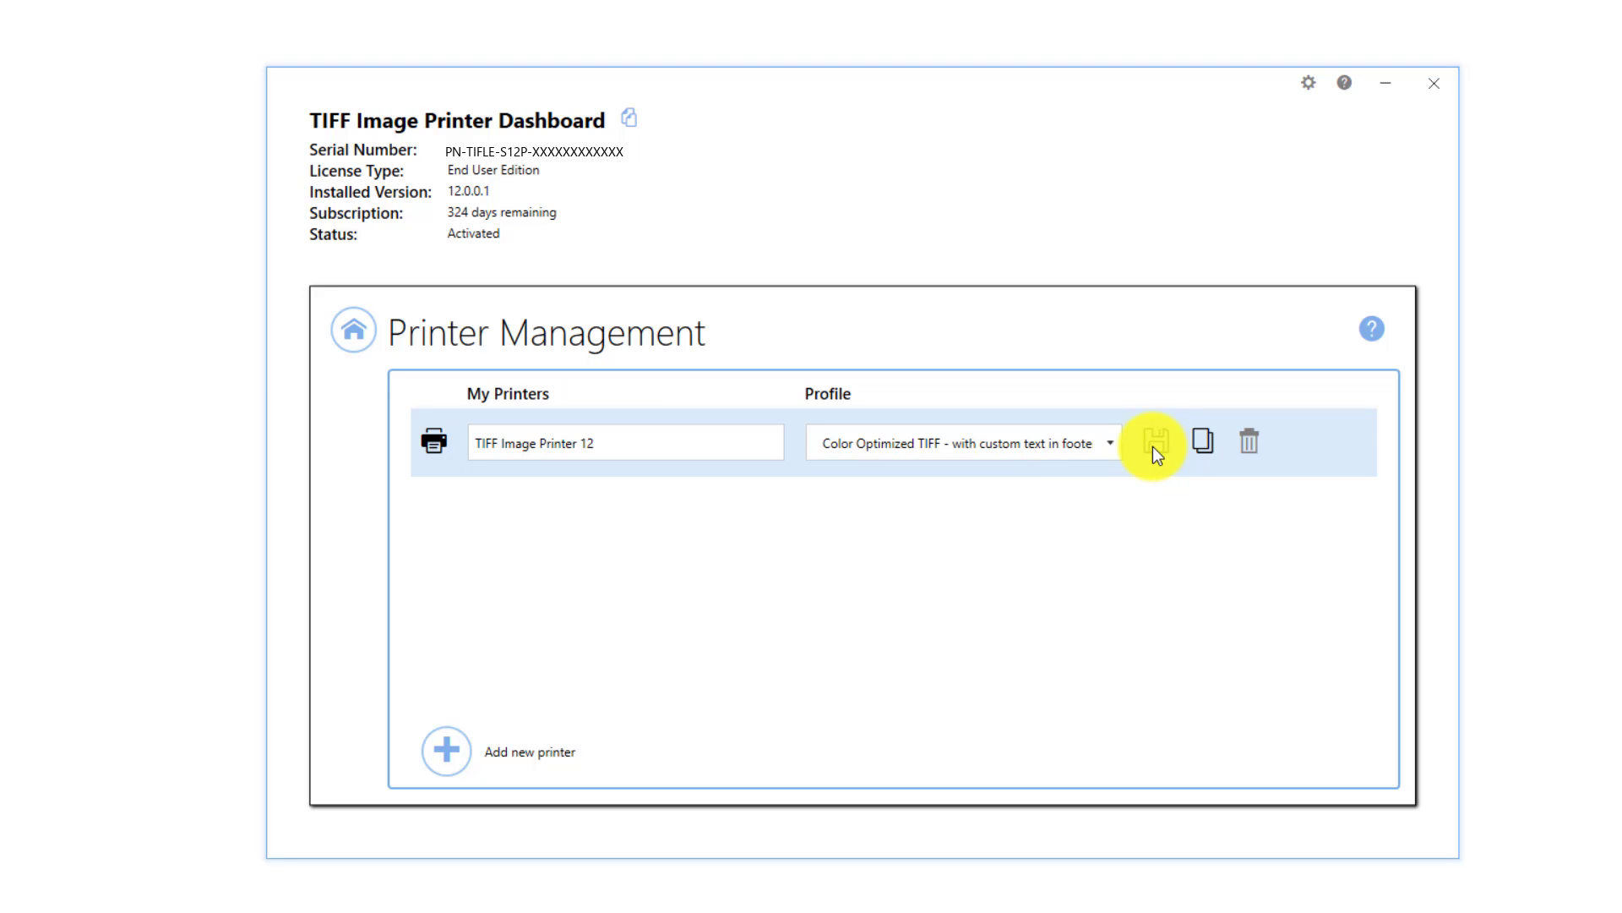
click(363, 346)
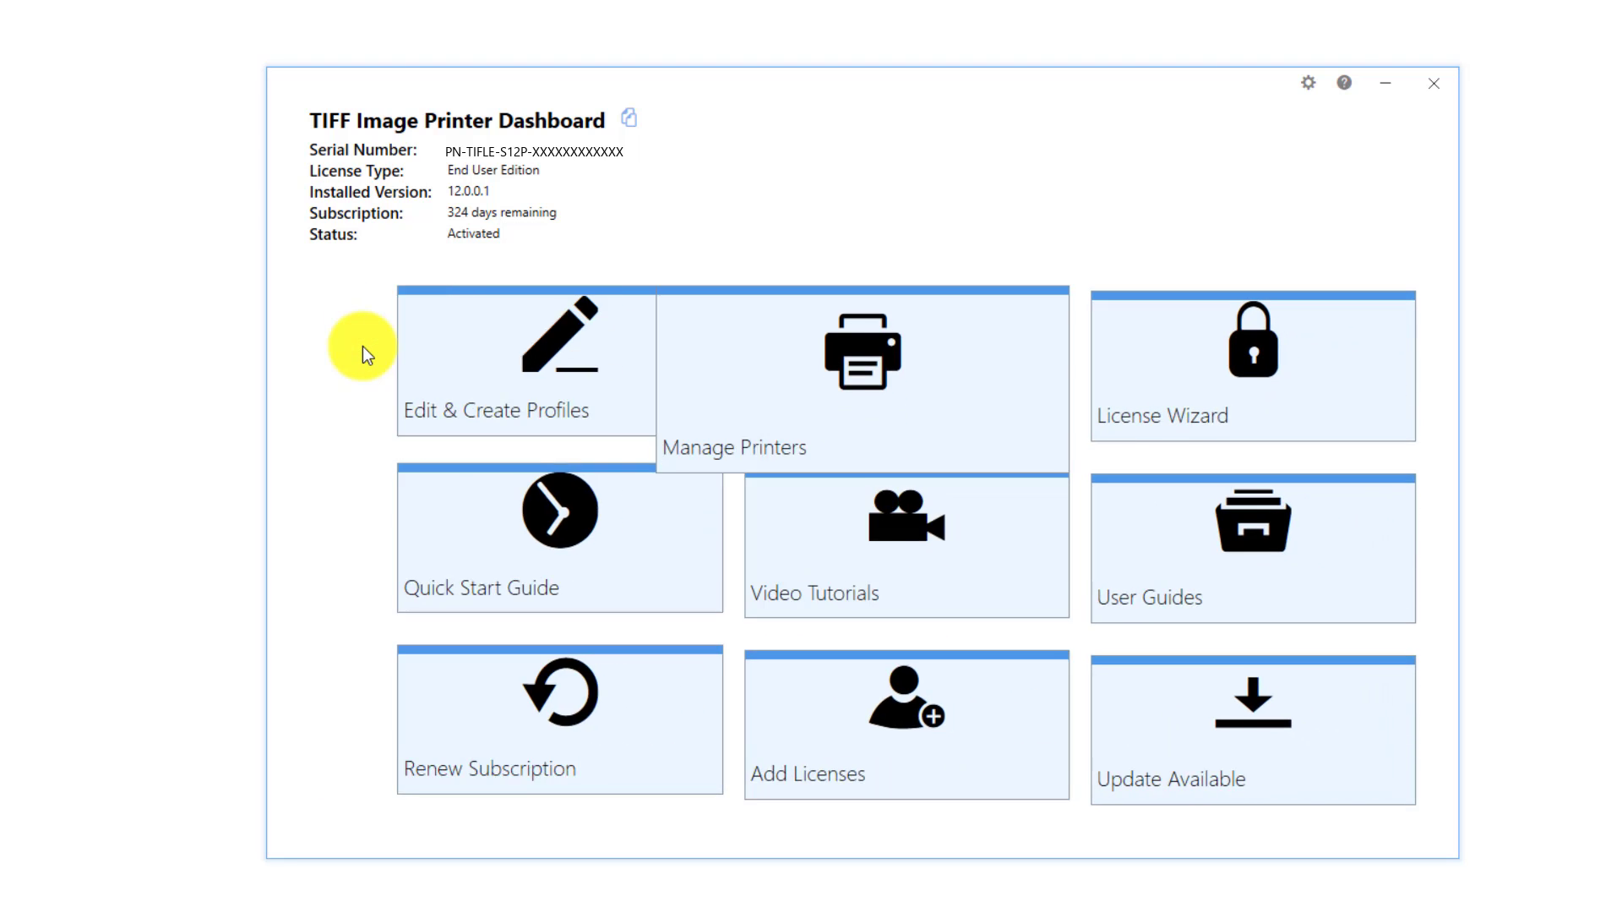
click(1431, 95)
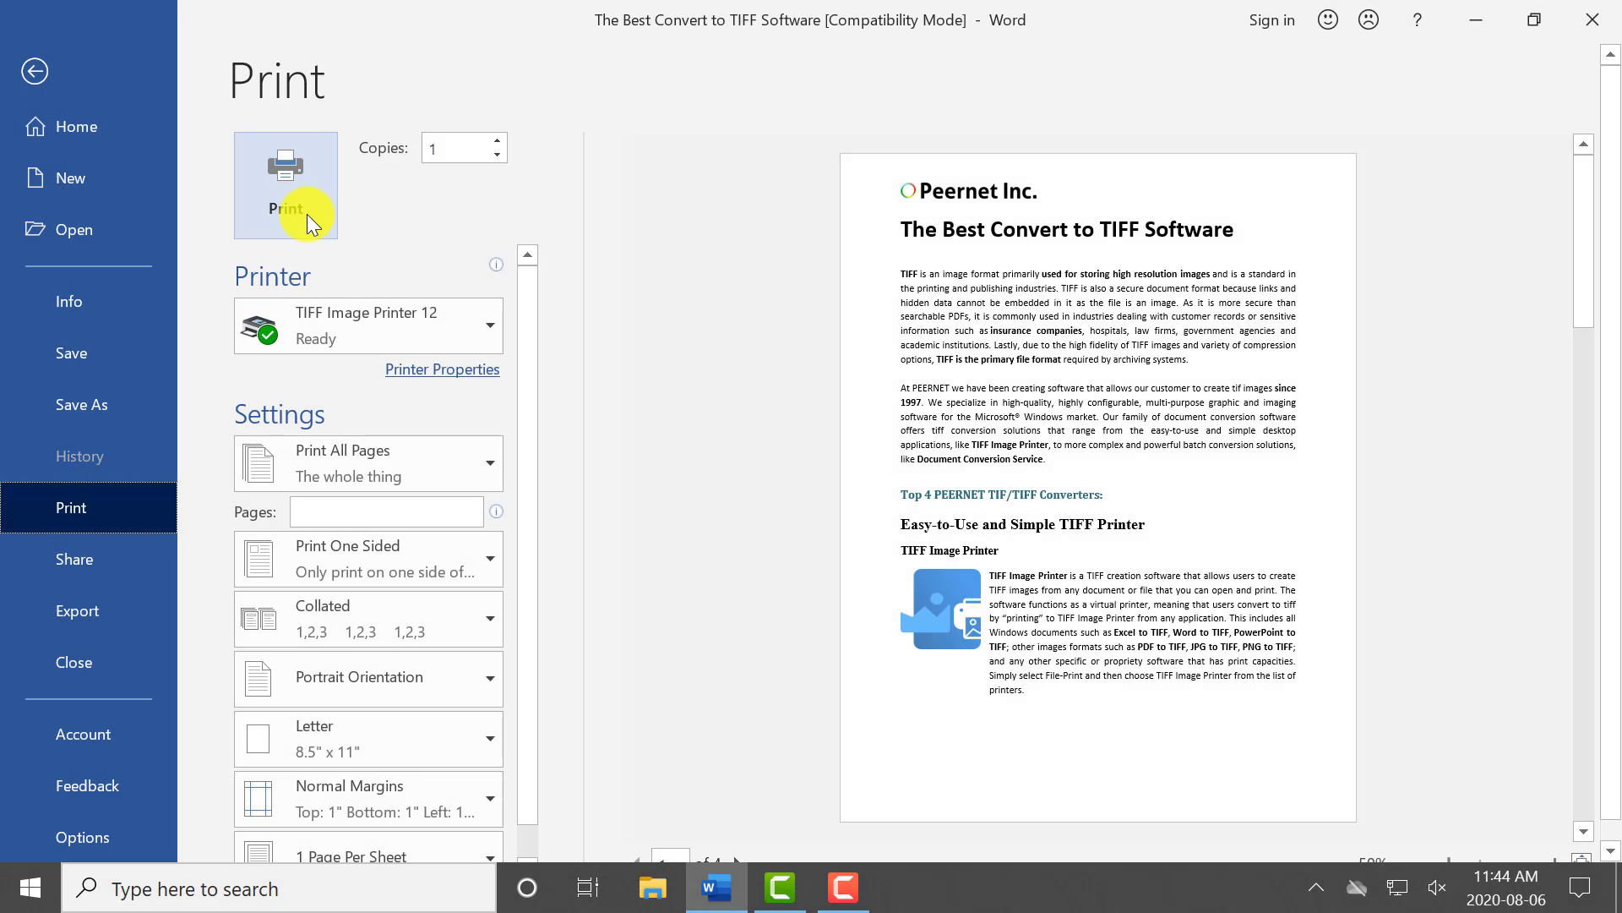
Print the Word document to TIFF Image Printer 12 and save the output as "The Best Convert to TIFF Software" in Documents
click(307, 215)
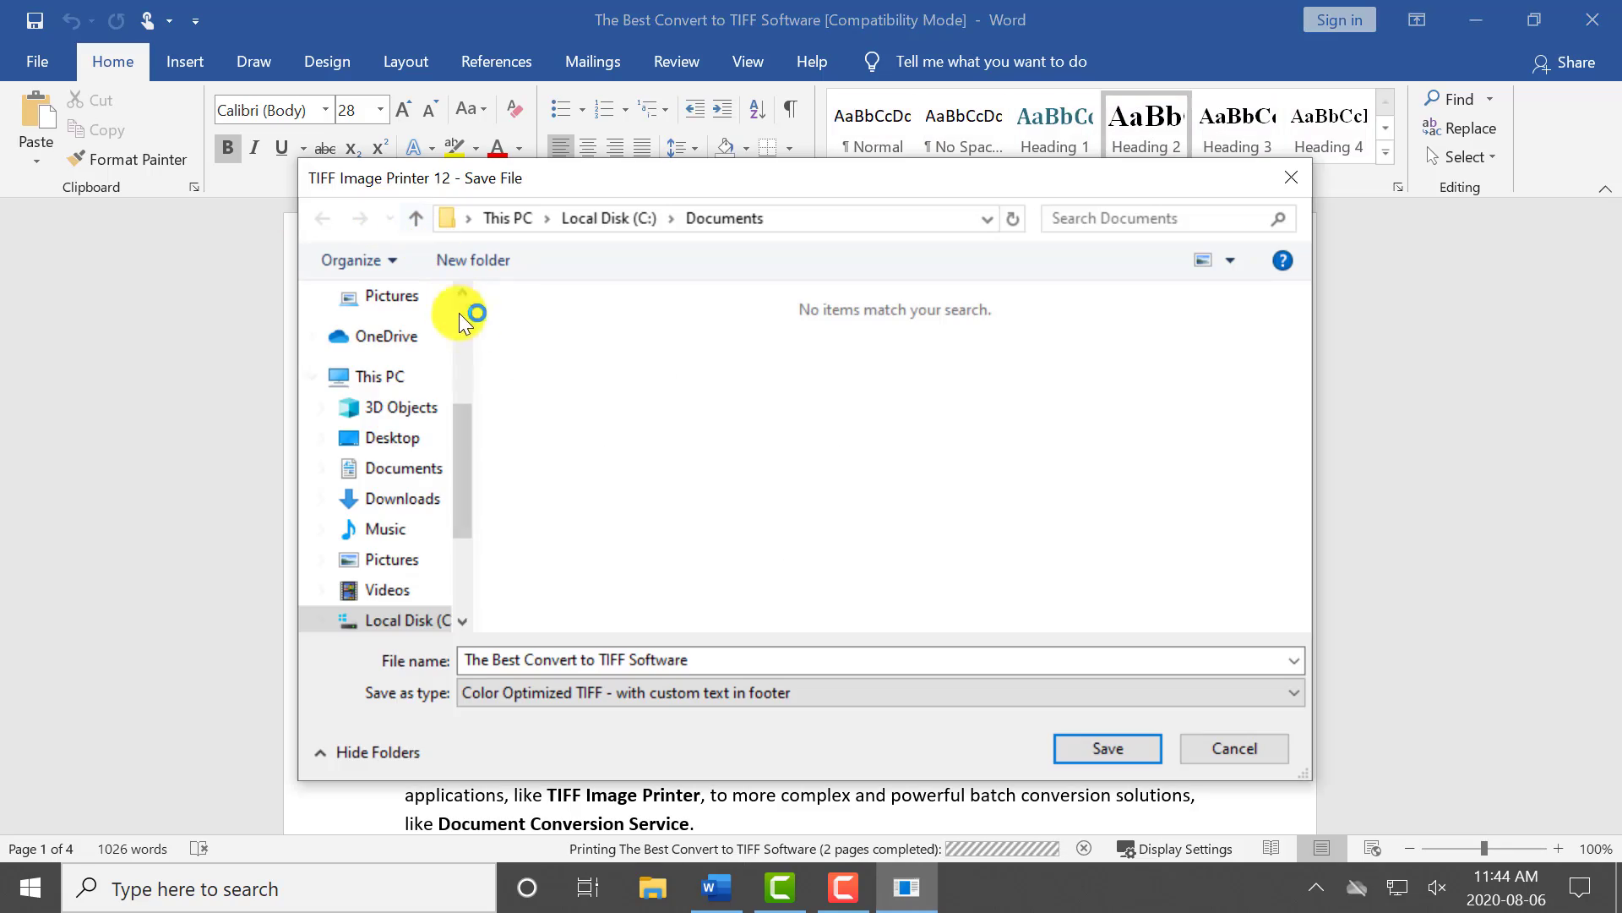
click(1058, 757)
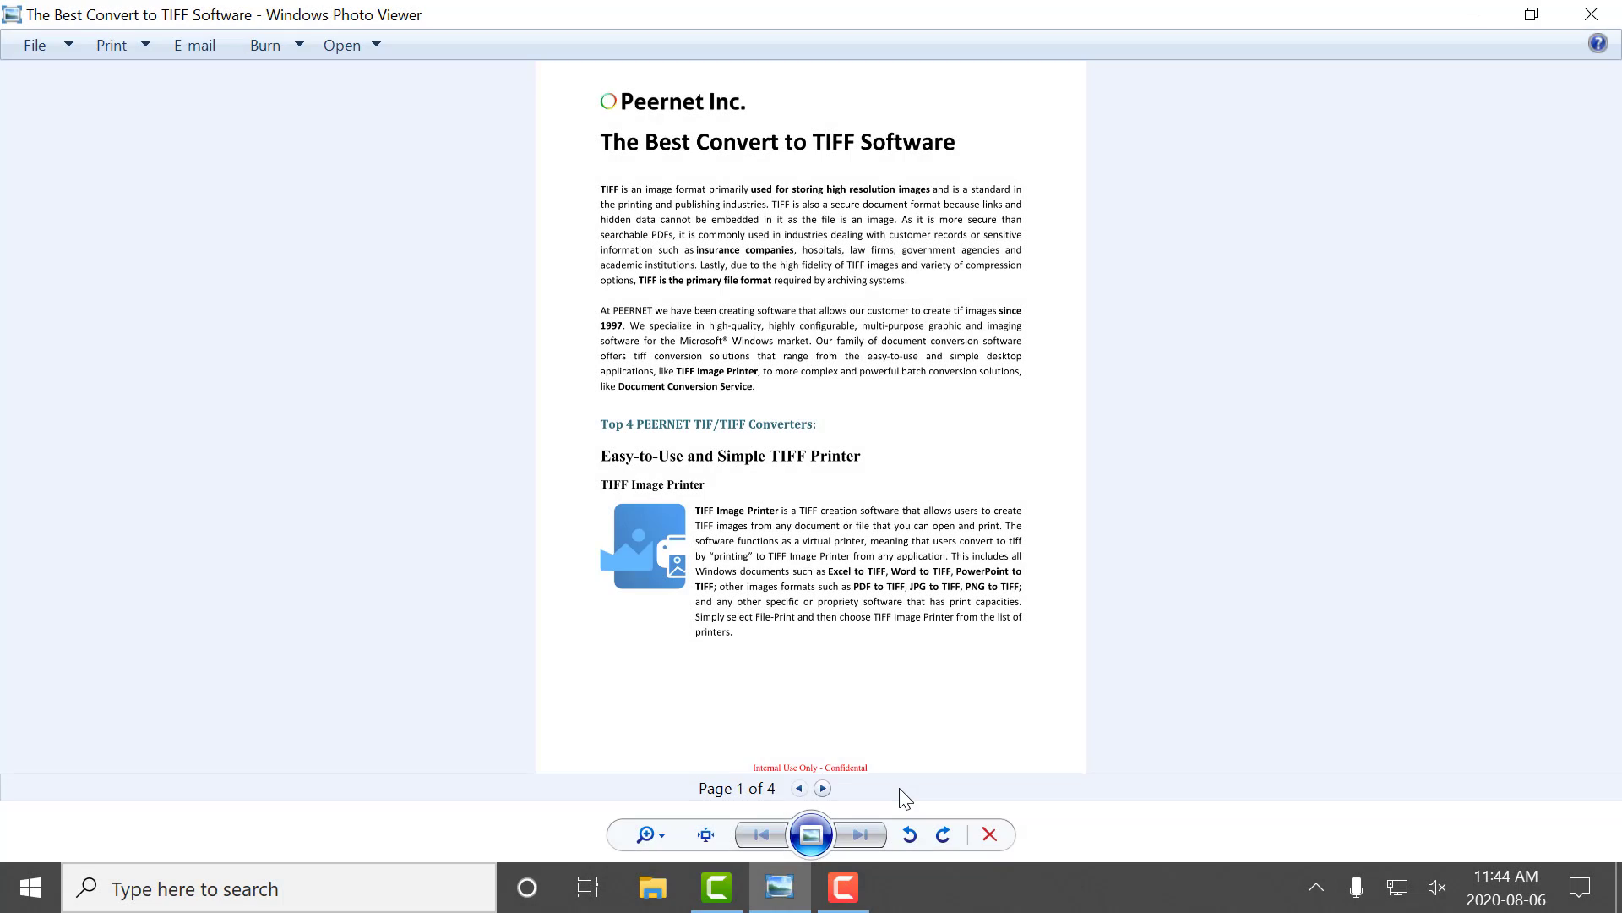
Page through the created TIFF to the last page and back to the first, checking the footer stamp
click(824, 789)
click(824, 789)
click(824, 790)
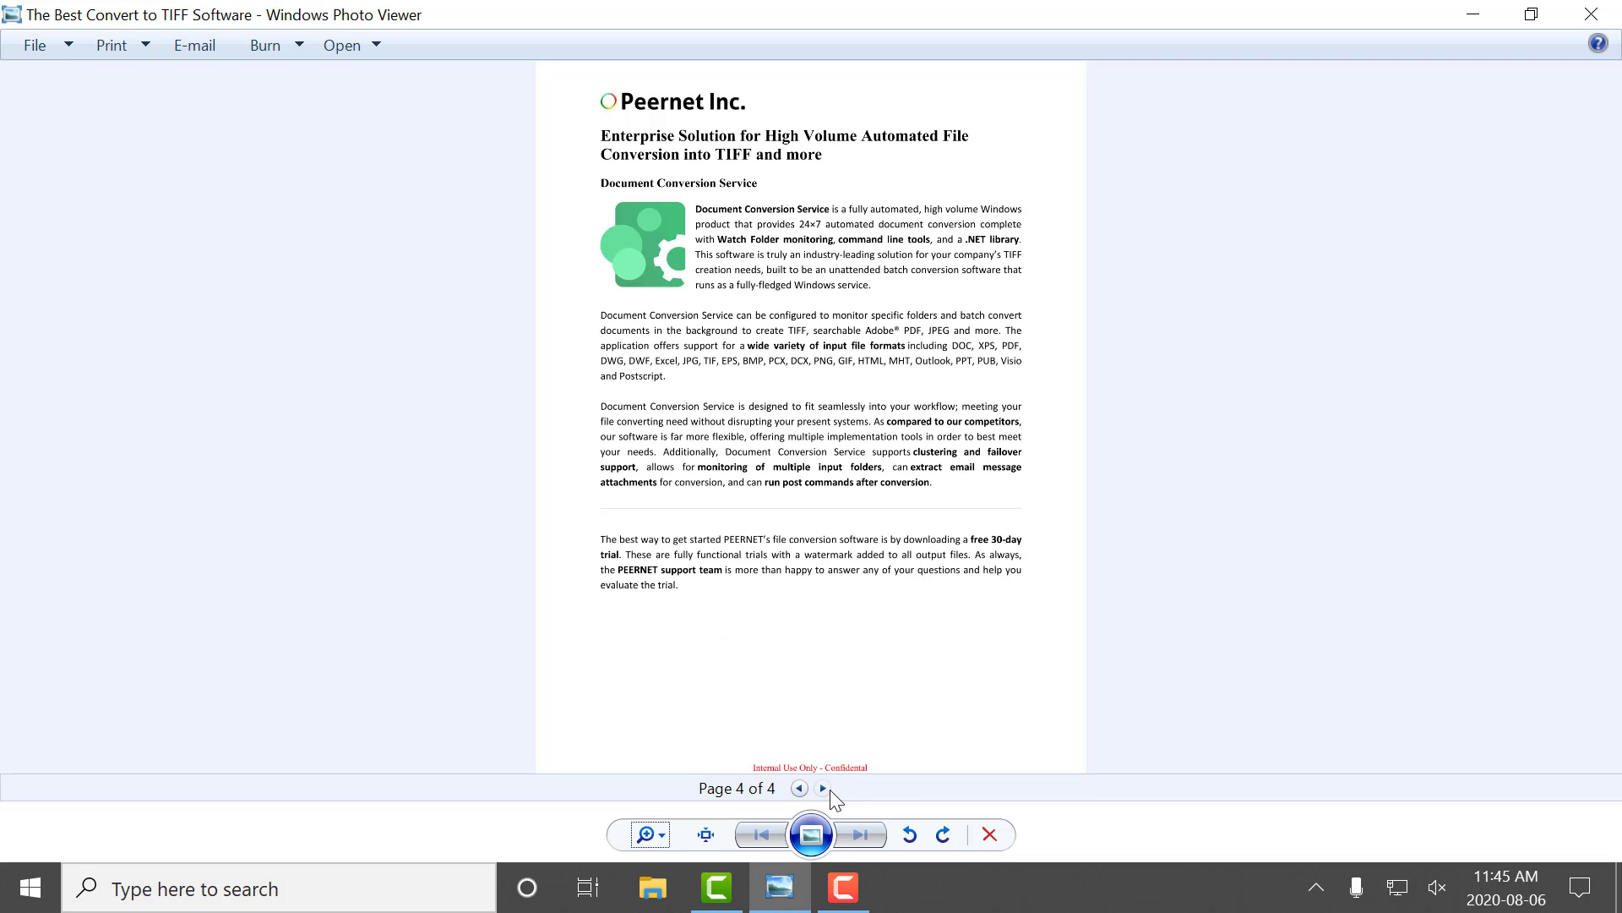
click(800, 789)
click(800, 789)
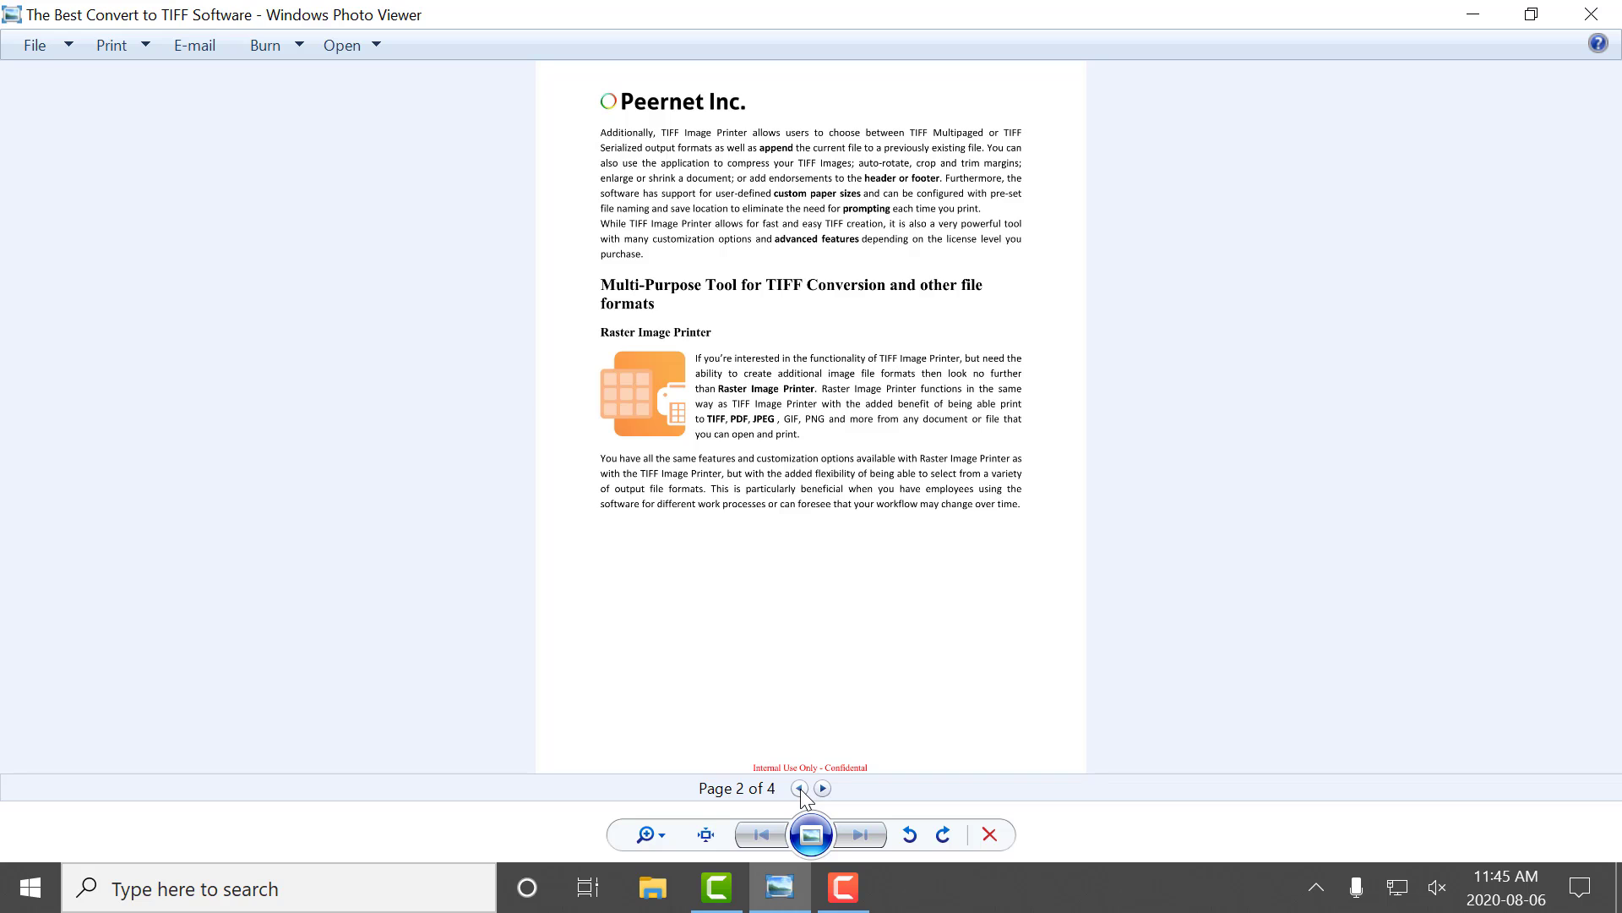
click(800, 790)
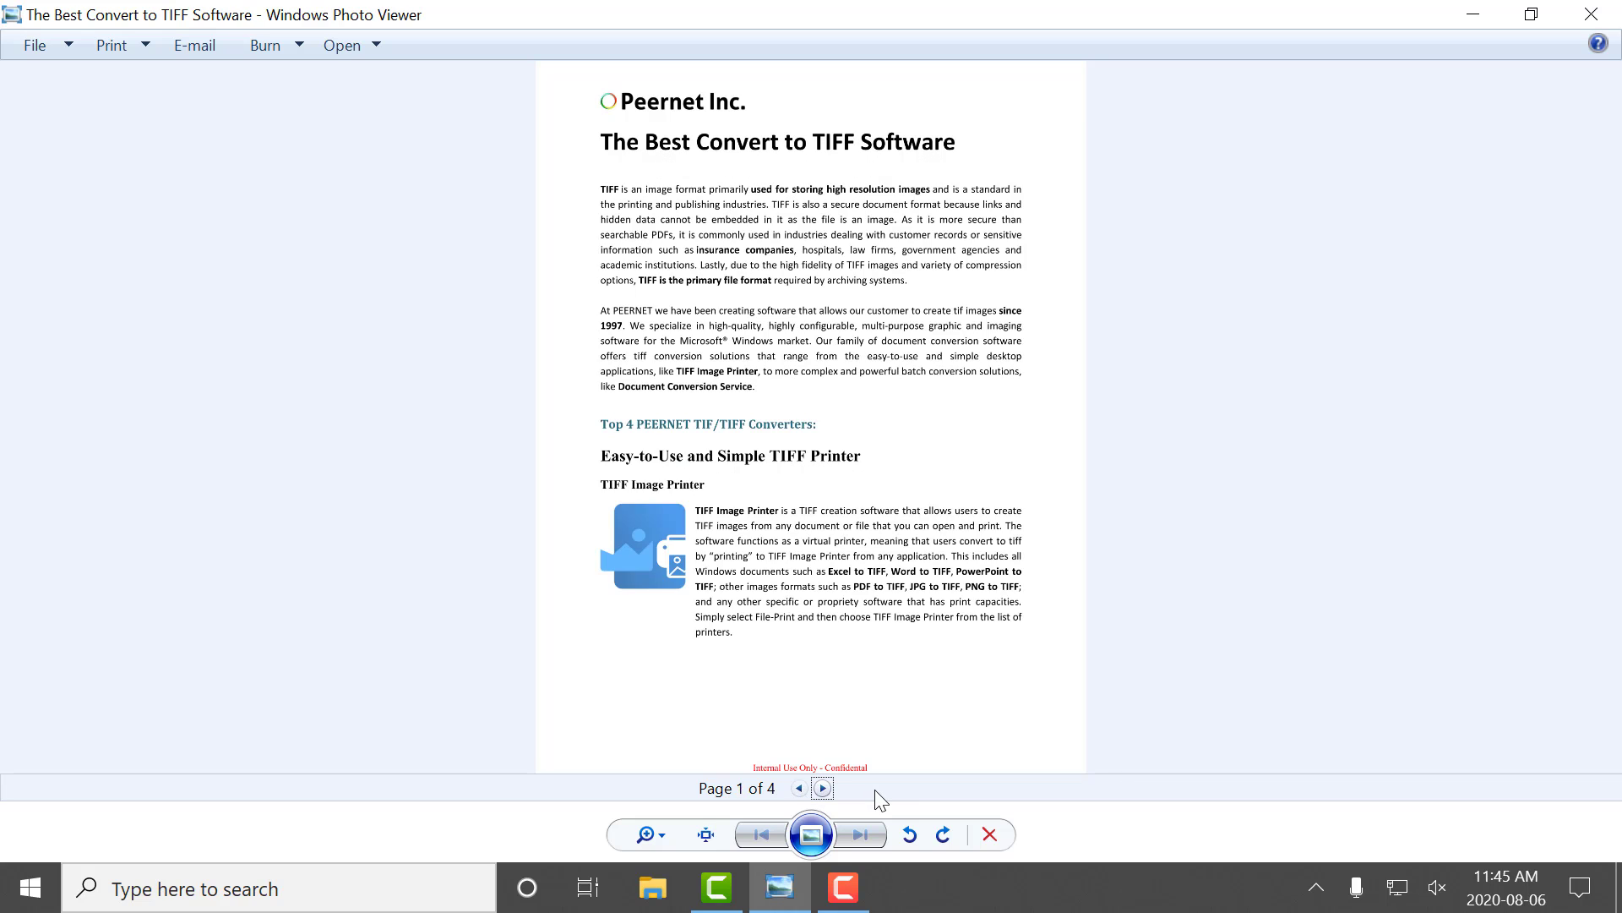